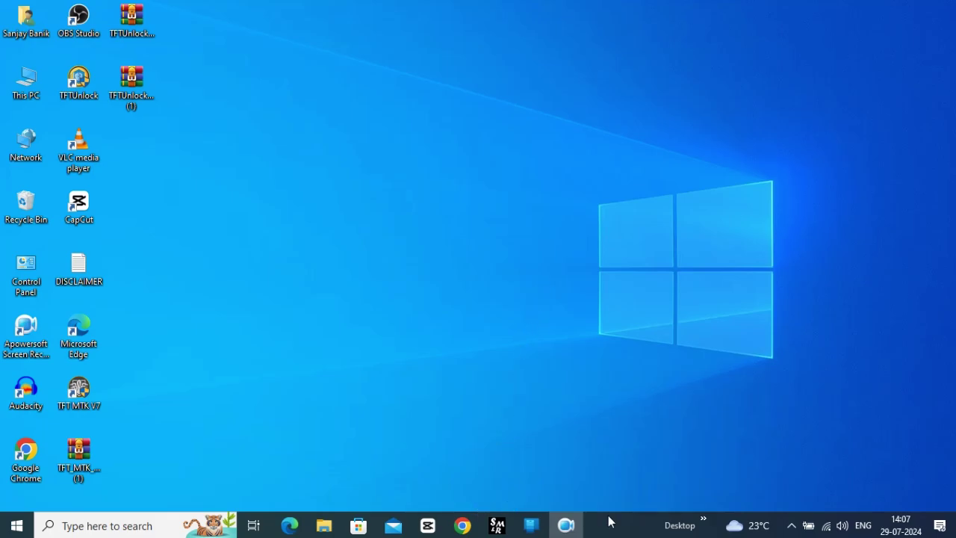
Open Chrome, search Google for virtualbox, and open the Oracle VM VirtualBox website.
click(463, 526)
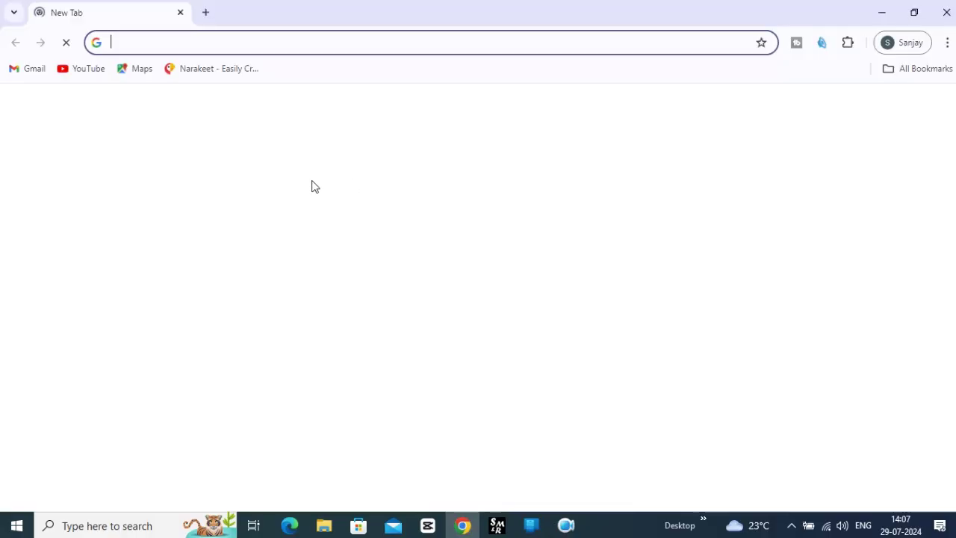
click(344, 308)
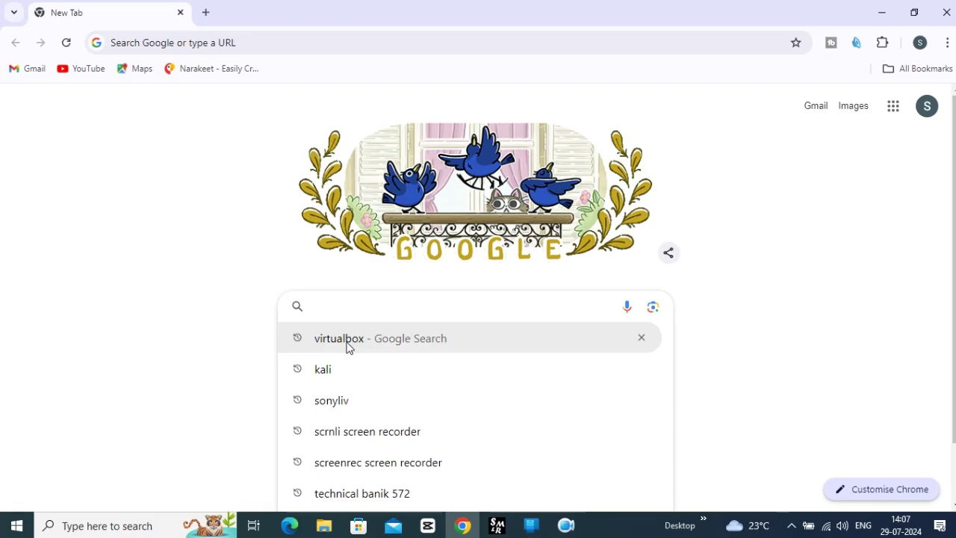
click(348, 342)
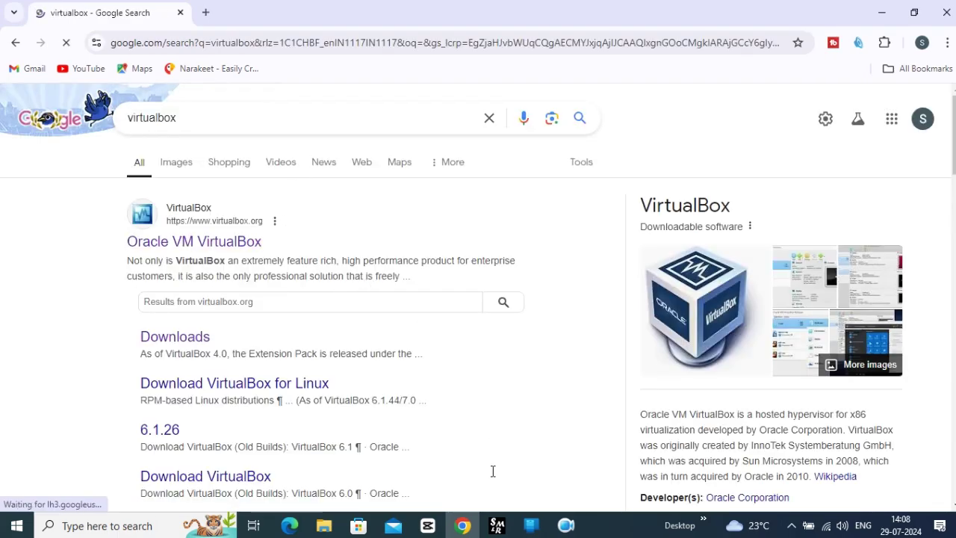
click(571, 527)
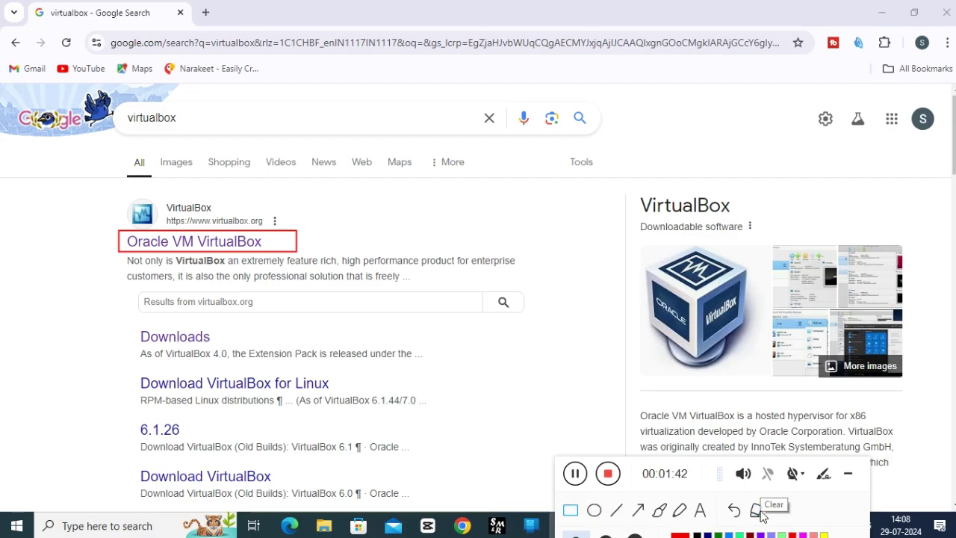
click(756, 513)
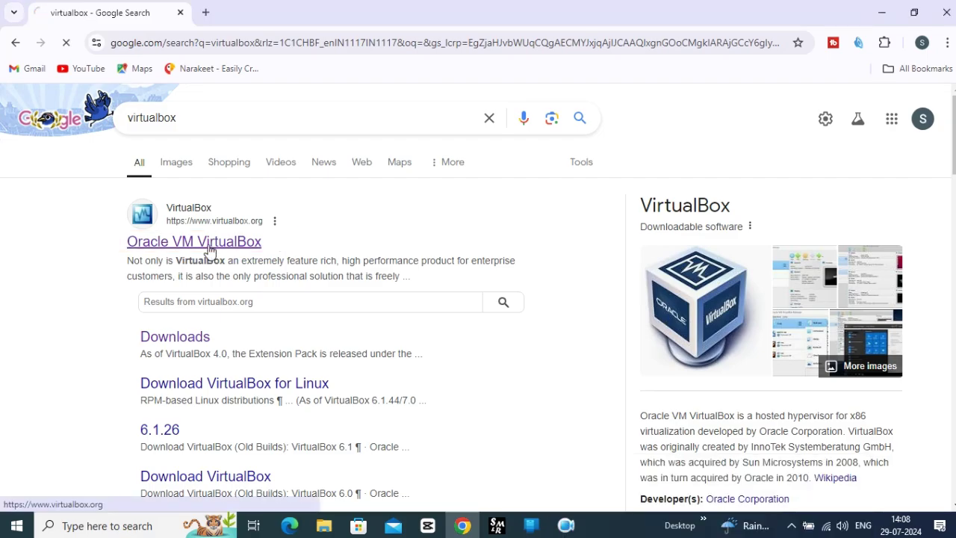
click(208, 245)
Open the VirtualBox 7.0 download page from the site's home page.
scroll(508, 289, down, 5)
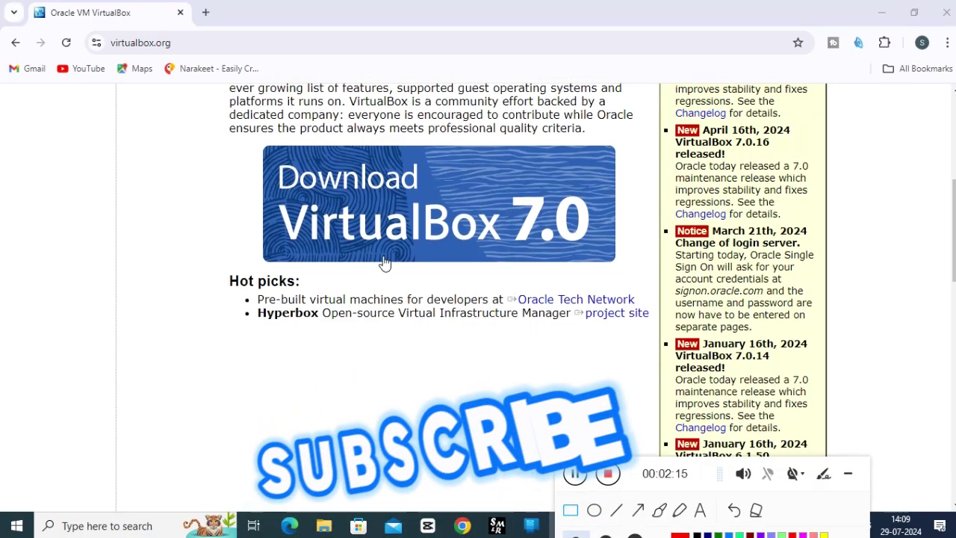
mouse_move(246, 140)
mouse_down()
mouse_move(305, 270)
mouse_move(626, 274)
mouse_up()
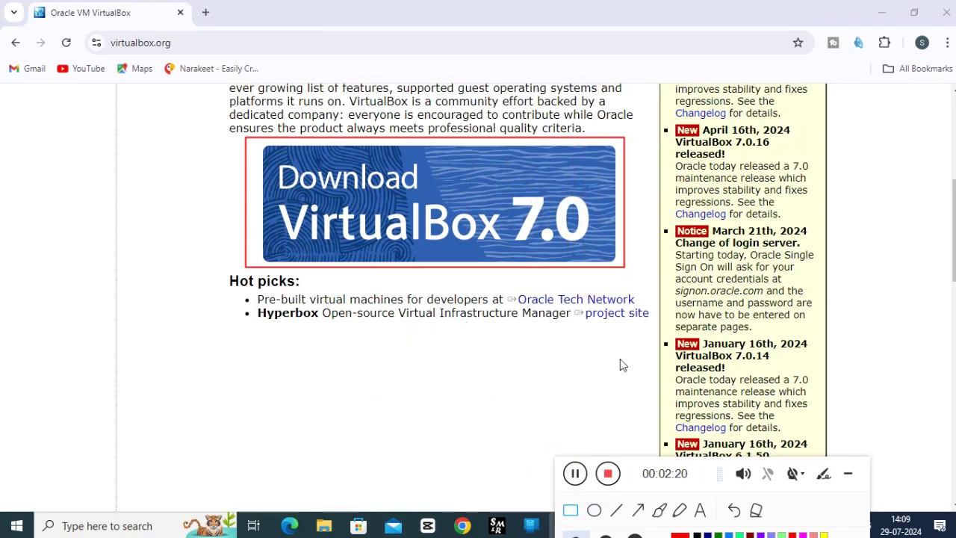
click(757, 513)
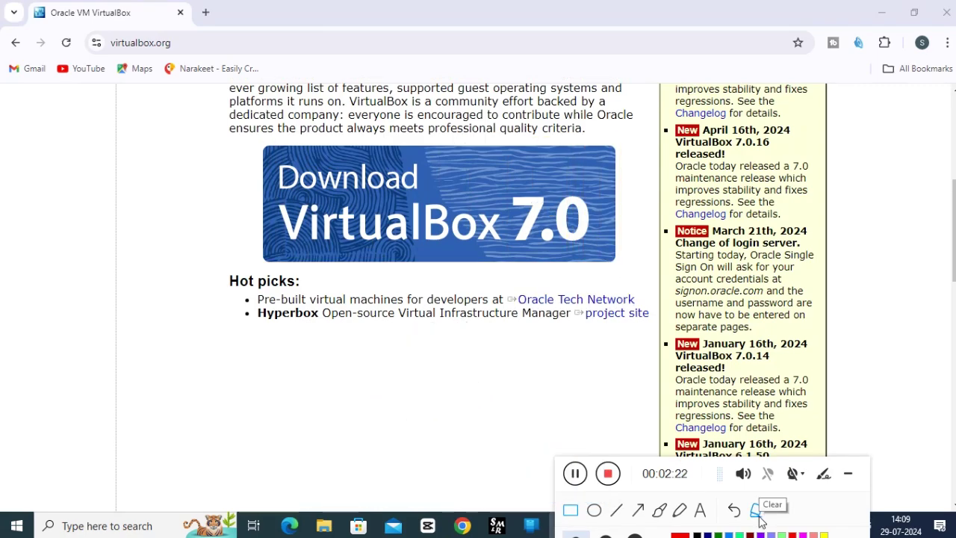
click(849, 478)
click(403, 237)
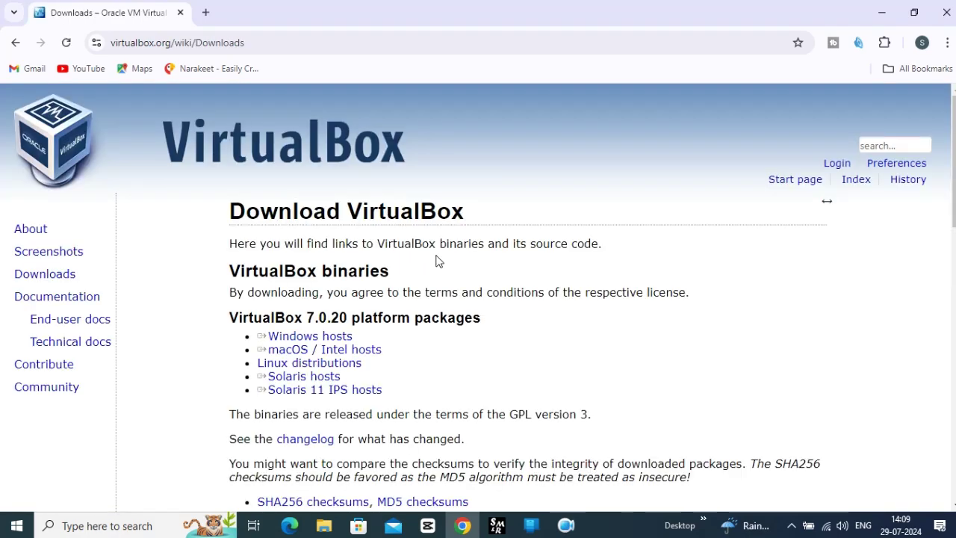
scroll(439, 260, down, 2)
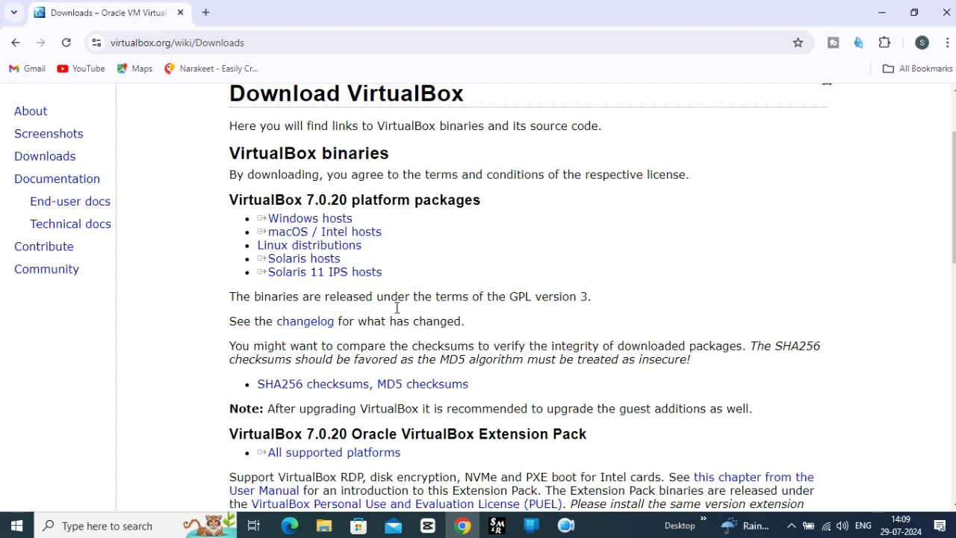
click(566, 526)
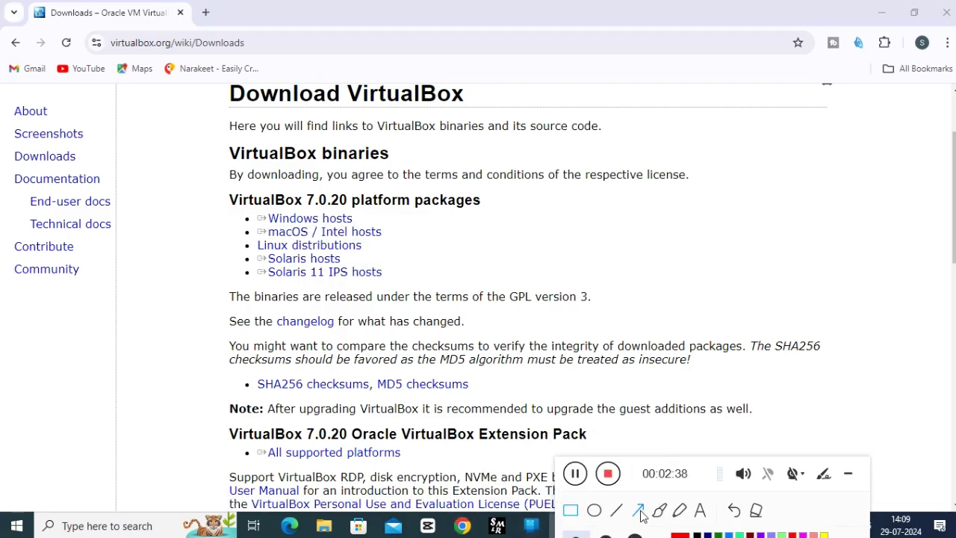
click(239, 218)
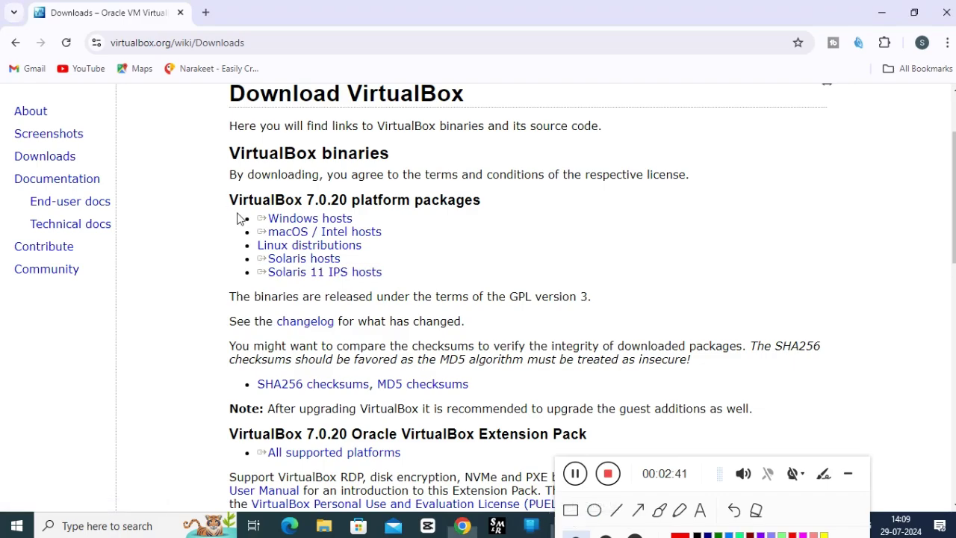
triple_click(237, 218)
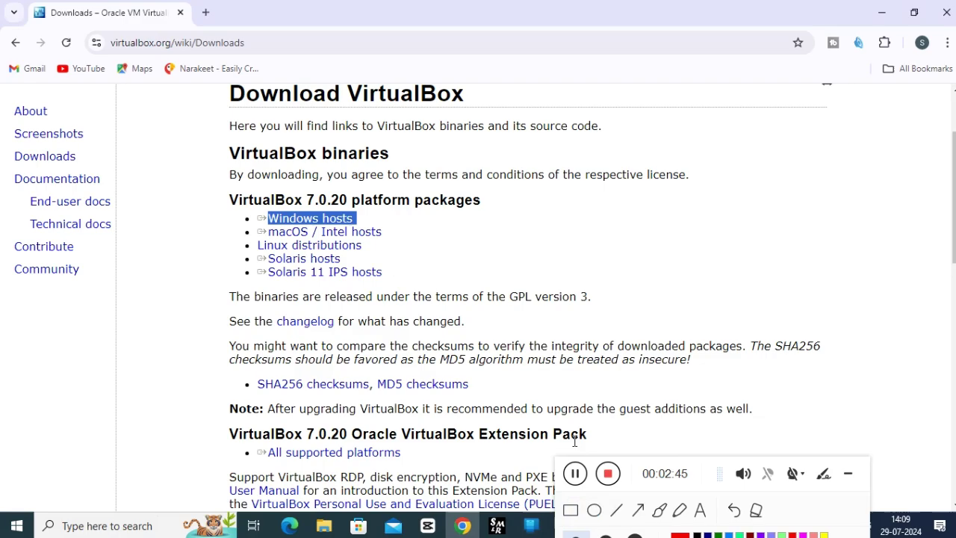
click(571, 510)
drag(229, 193, 302, 207)
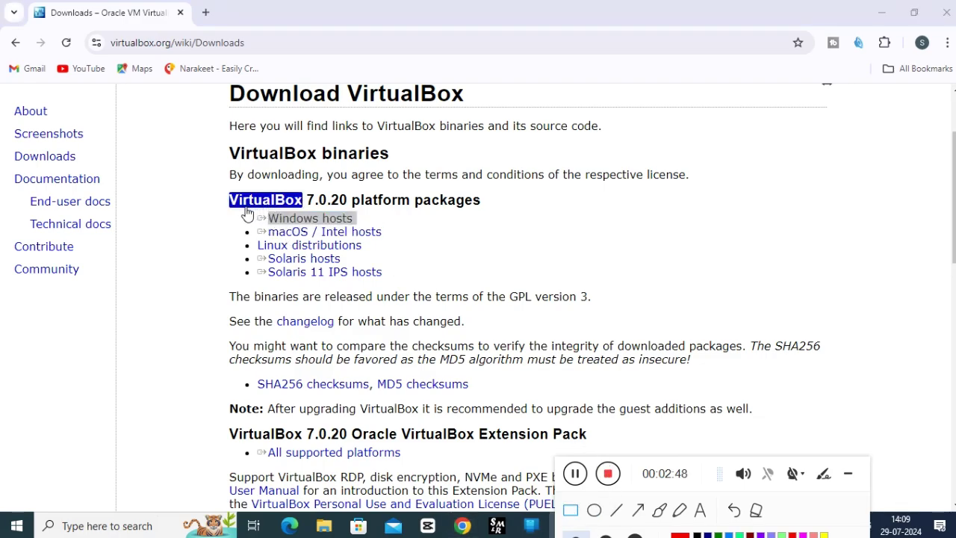
mouse_move(237, 211)
mouse_down()
mouse_move(267, 230)
mouse_move(386, 227)
mouse_up()
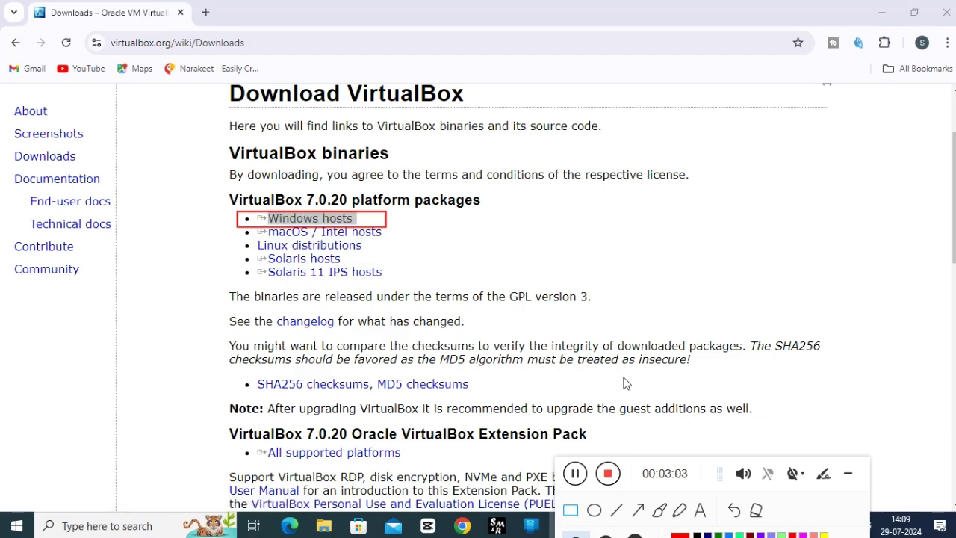
click(756, 514)
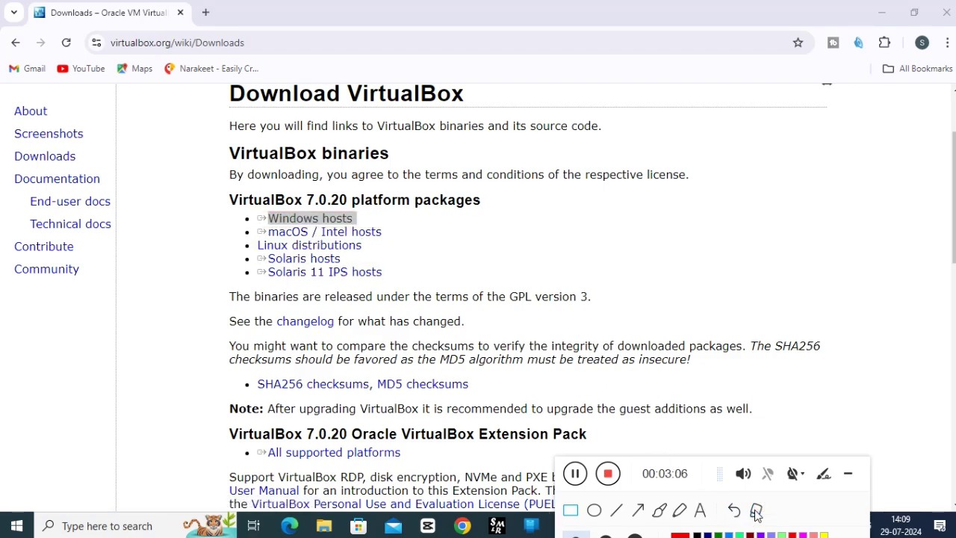
click(848, 474)
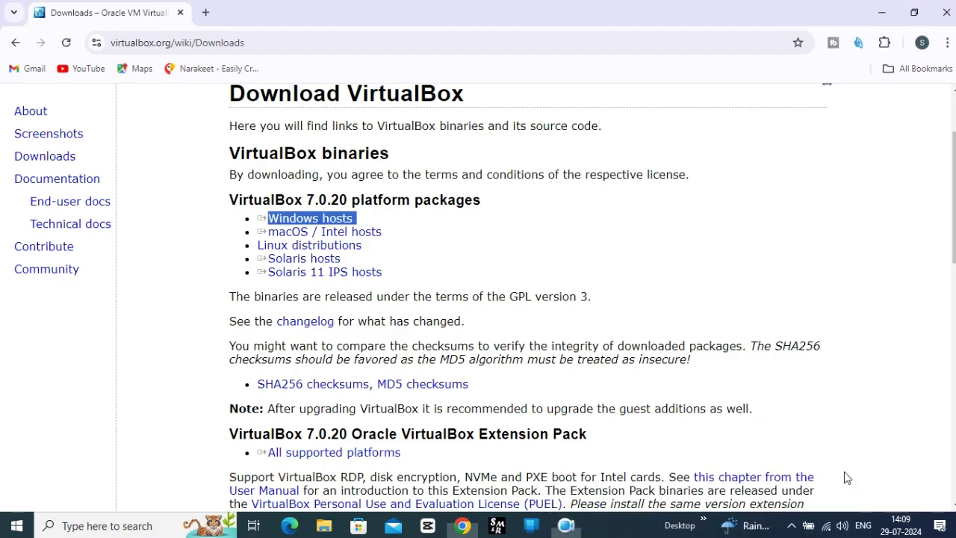
Start downloading the VirtualBox 7.0.20 platform package for Windows hosts, and cancel the download.
click(295, 220)
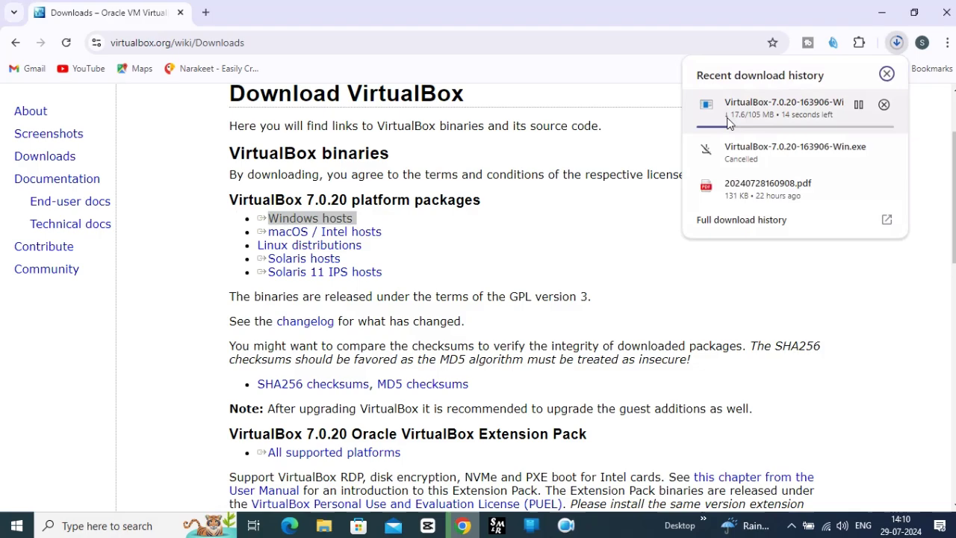
click(859, 109)
click(884, 105)
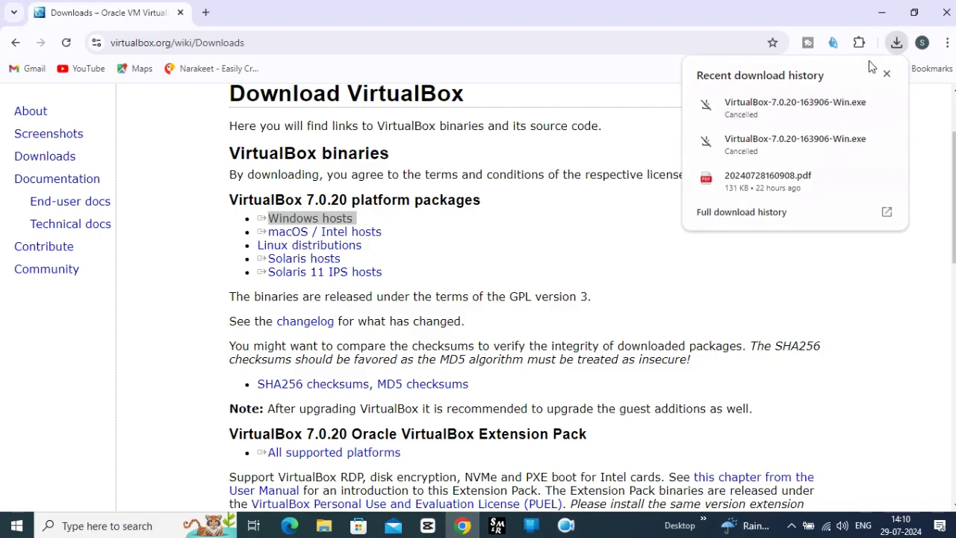
Search Google for kali in a new browser tab and open the official Kali Linux website.
click(207, 14)
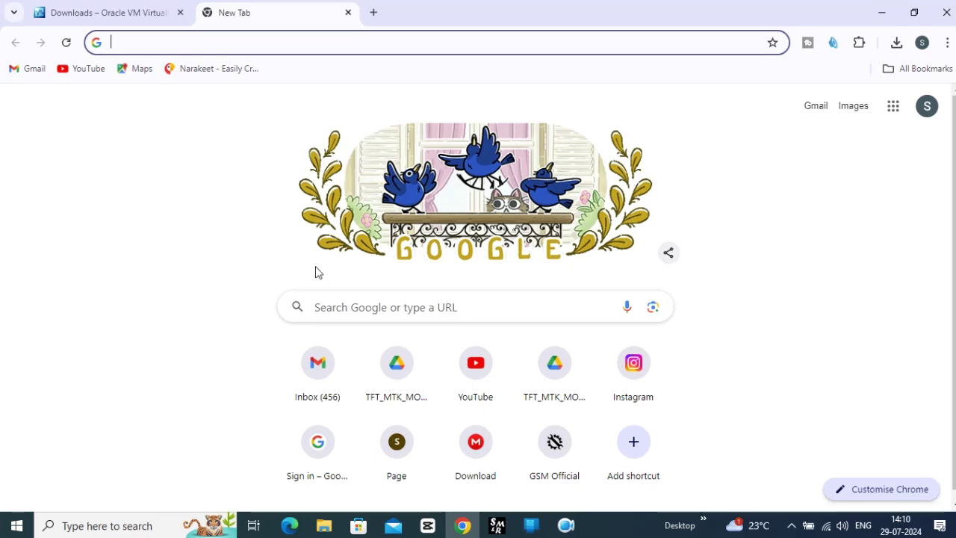
click(331, 306)
click(328, 379)
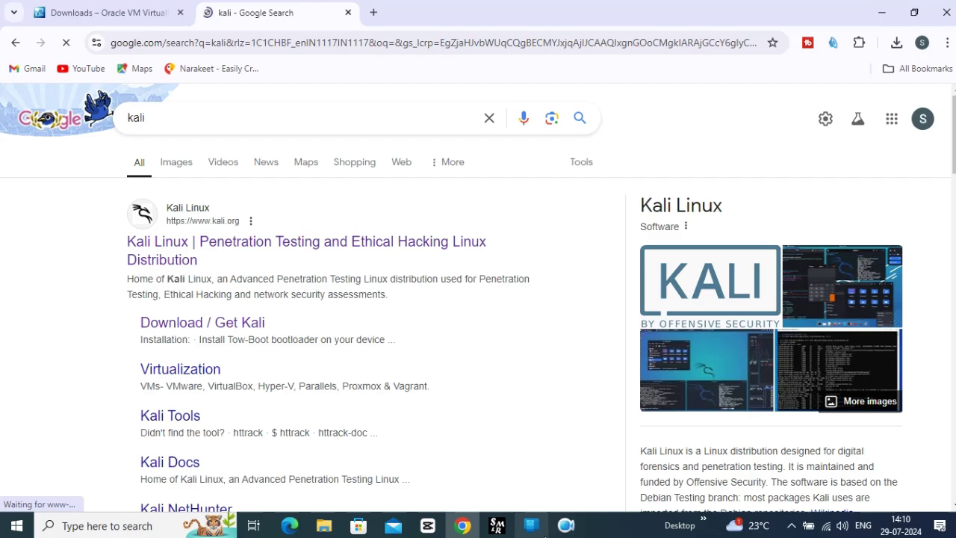
click(541, 527)
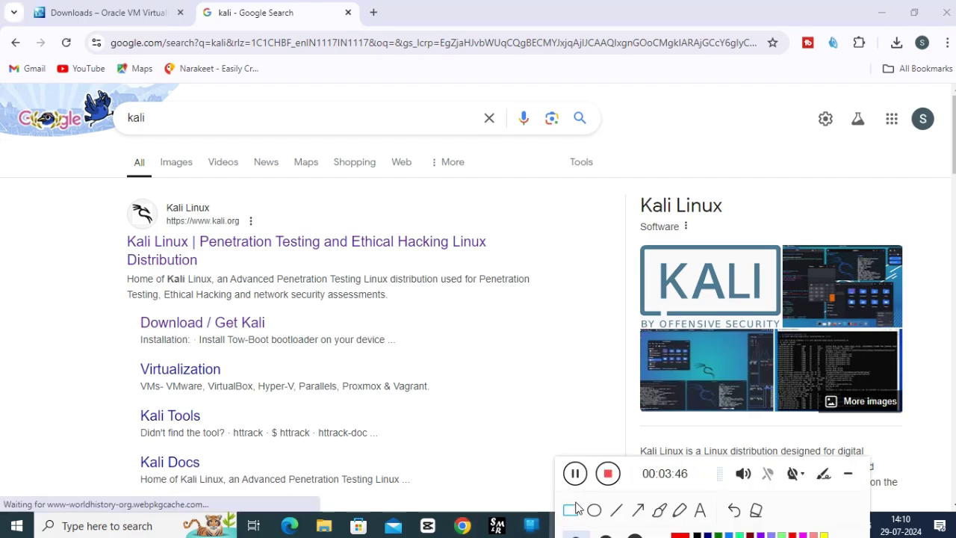
click(576, 505)
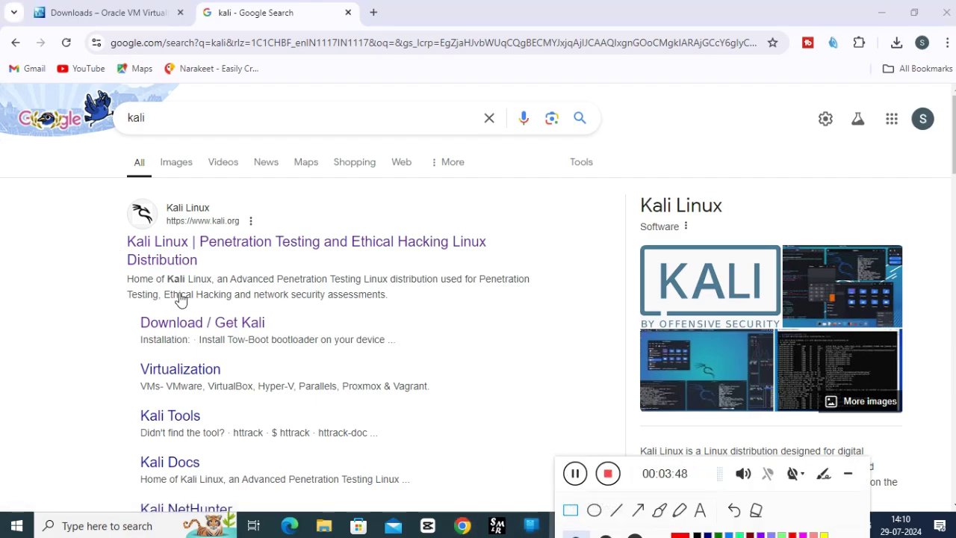
mouse_move(115, 201)
mouse_down()
mouse_move(121, 297)
mouse_move(498, 268)
mouse_up()
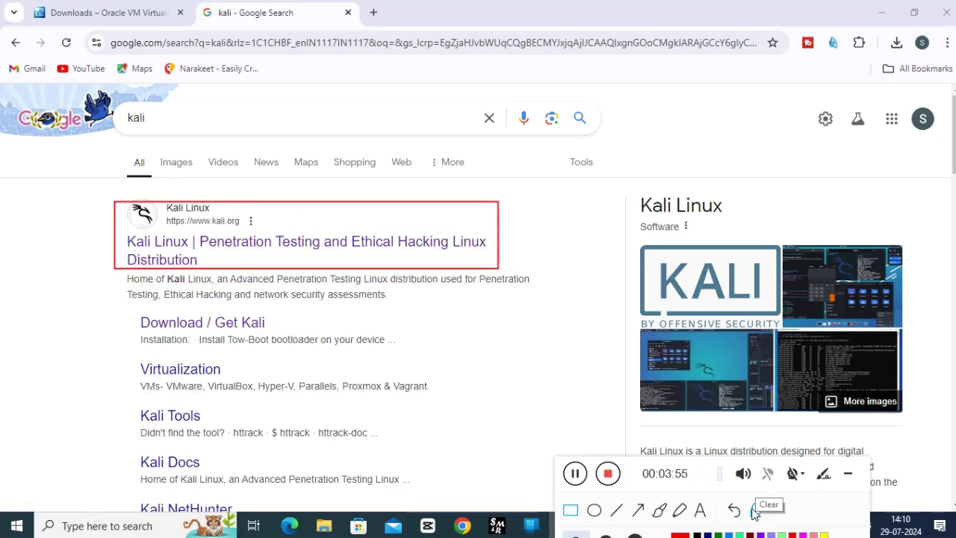
click(442, 243)
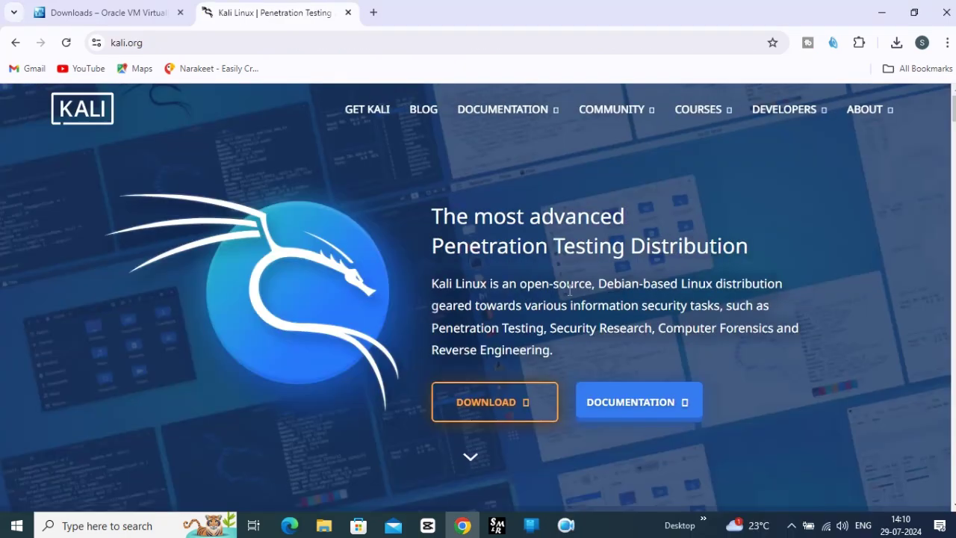
Open the Kali Linux download page with its choice of platforms.
scroll(570, 290, down, 3)
scroll(569, 290, up, 2)
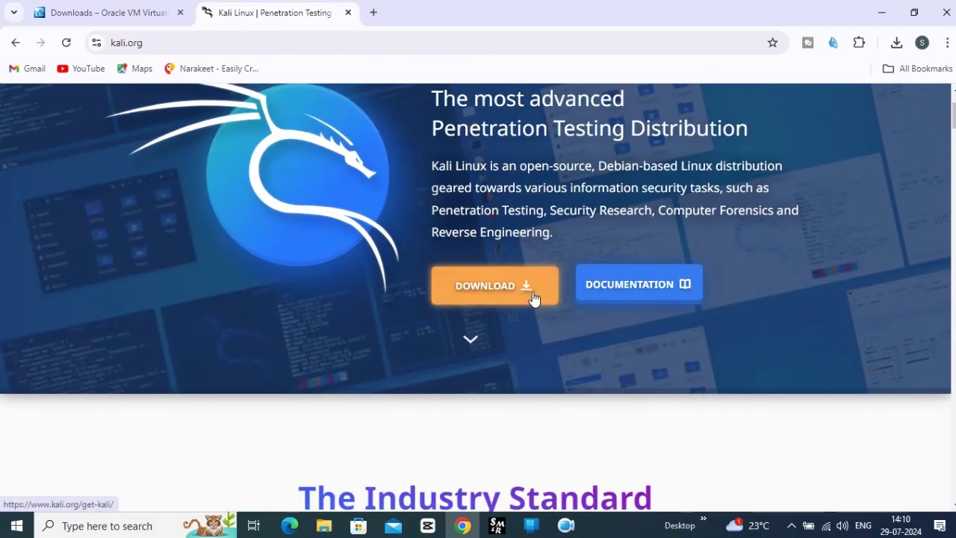
click(533, 298)
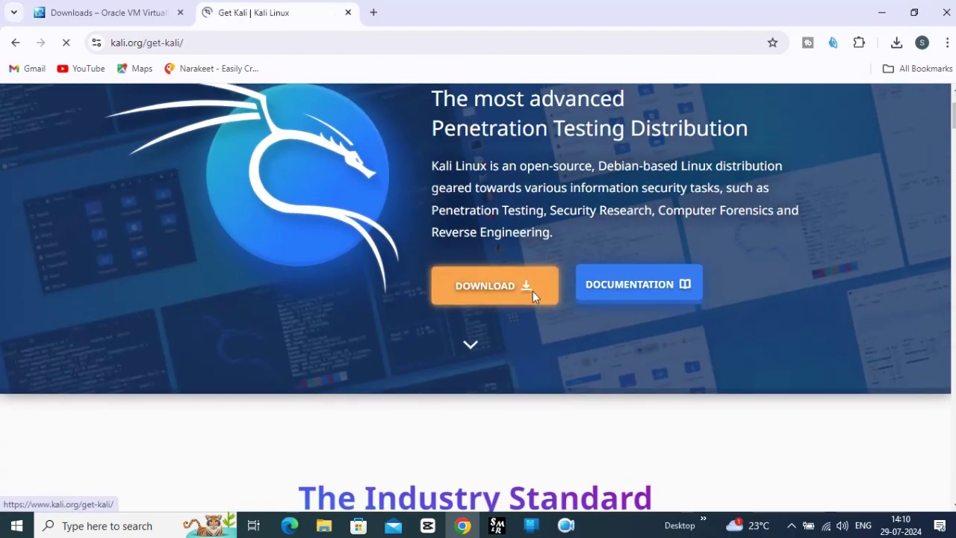
scroll(455, 265, down, 2)
scroll(455, 262, up, 2)
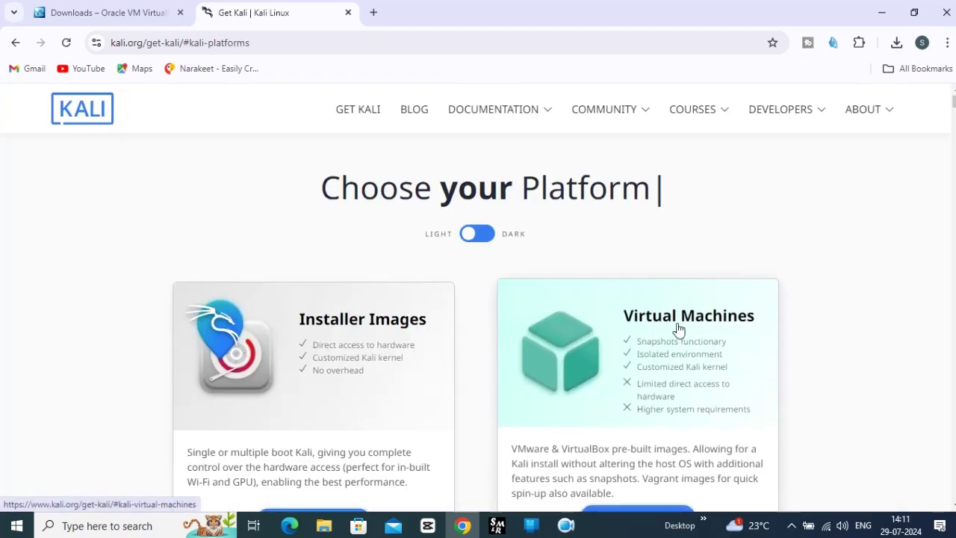
scroll(680, 329, down, 3)
scroll(620, 373, up, 1)
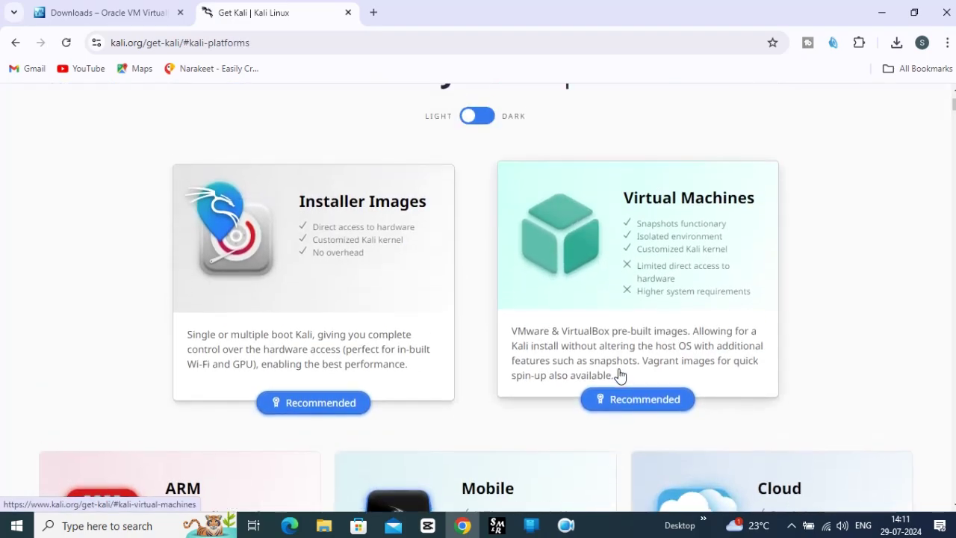
click(565, 526)
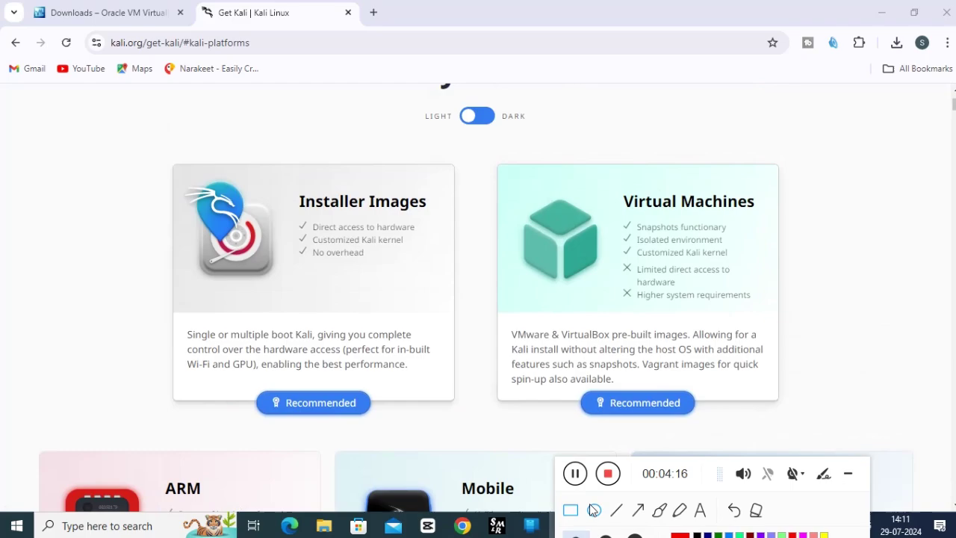
mouse_move(472, 163)
mouse_down()
mouse_move(512, 410)
mouse_move(564, 424)
mouse_move(811, 428)
mouse_up()
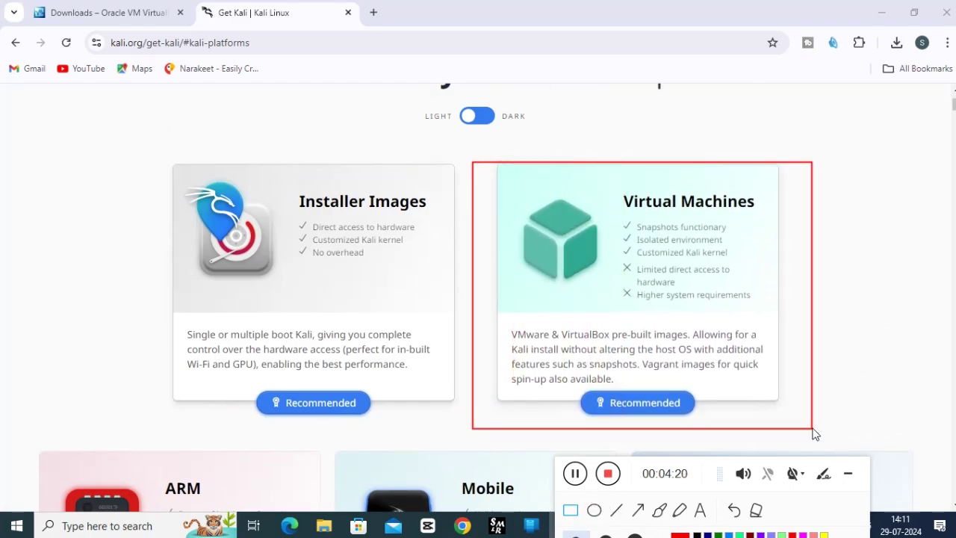
click(849, 480)
drag(485, 222, 493, 333)
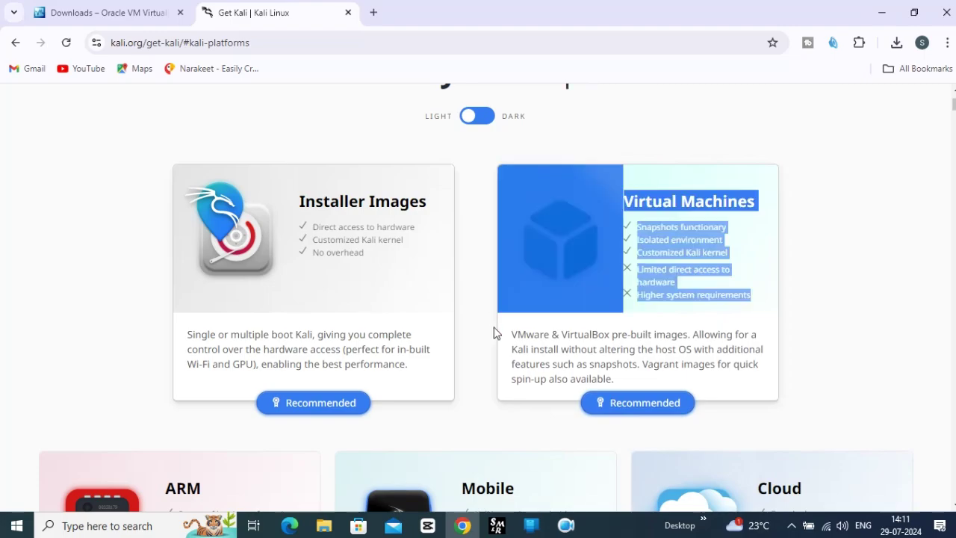
click(772, 334)
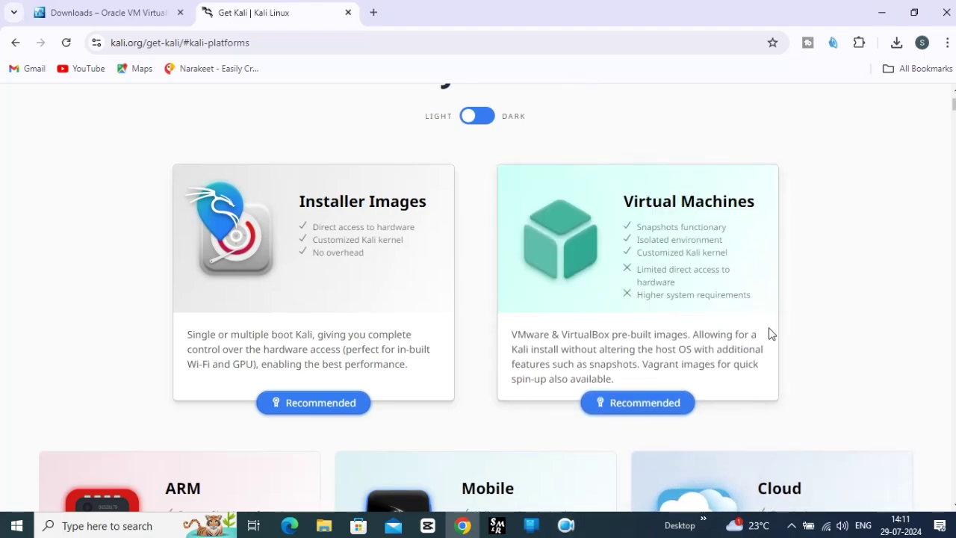
Choose the Virtual Machines platform and go to its 64-bit pre-built images.
click(657, 402)
scroll(595, 267, down, 2)
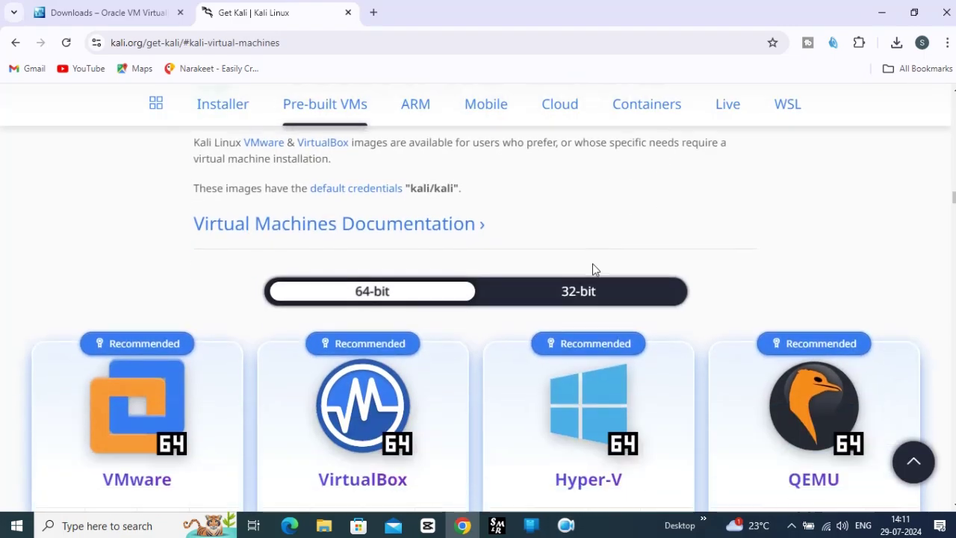
scroll(595, 269, down, 2)
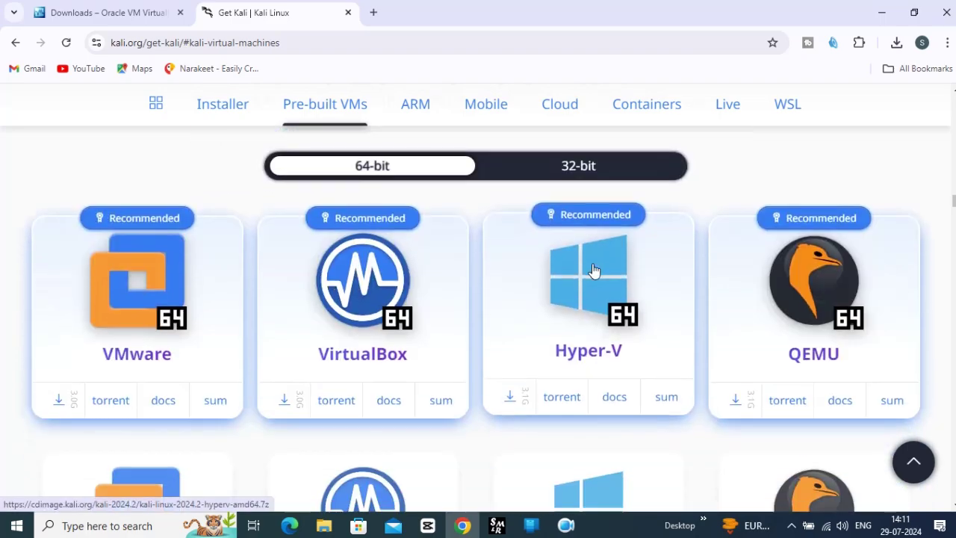
scroll(744, 423, down, 2)
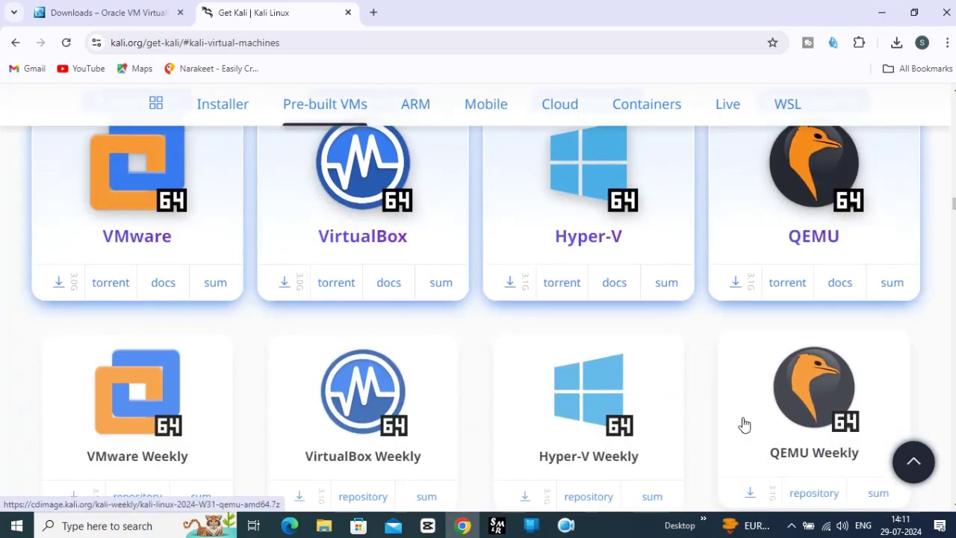
scroll(745, 423, up, 2)
click(565, 526)
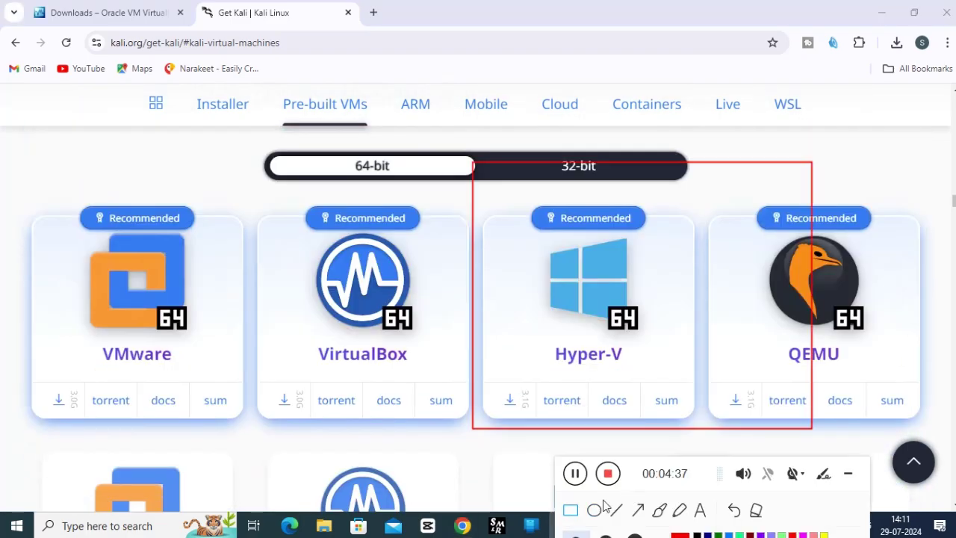
click(731, 511)
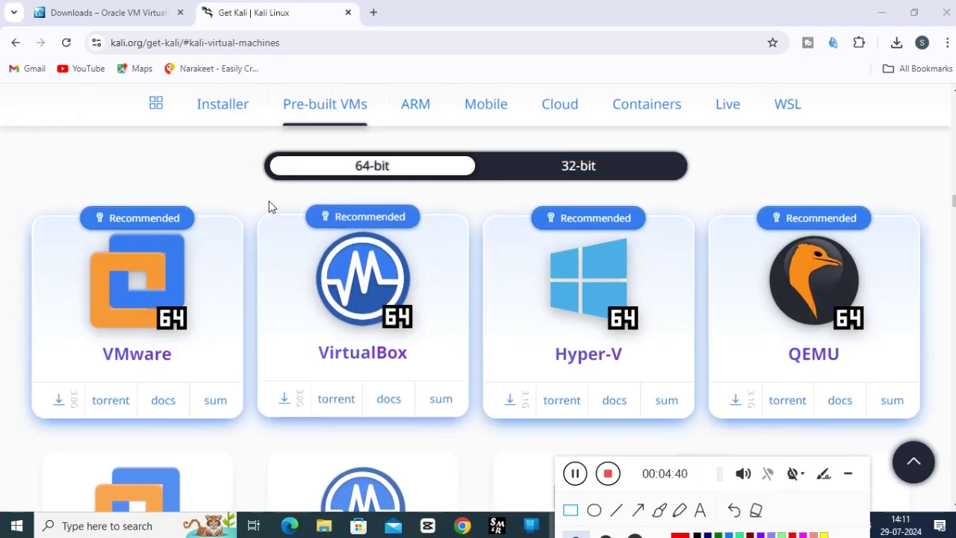
mouse_move(255, 196)
mouse_down()
mouse_move(276, 437)
mouse_move(481, 435)
mouse_up()
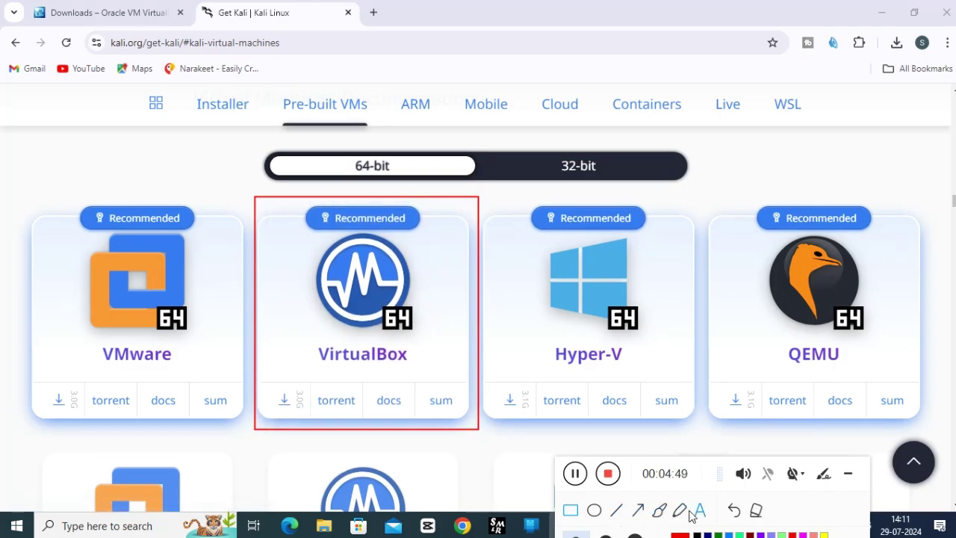
click(737, 510)
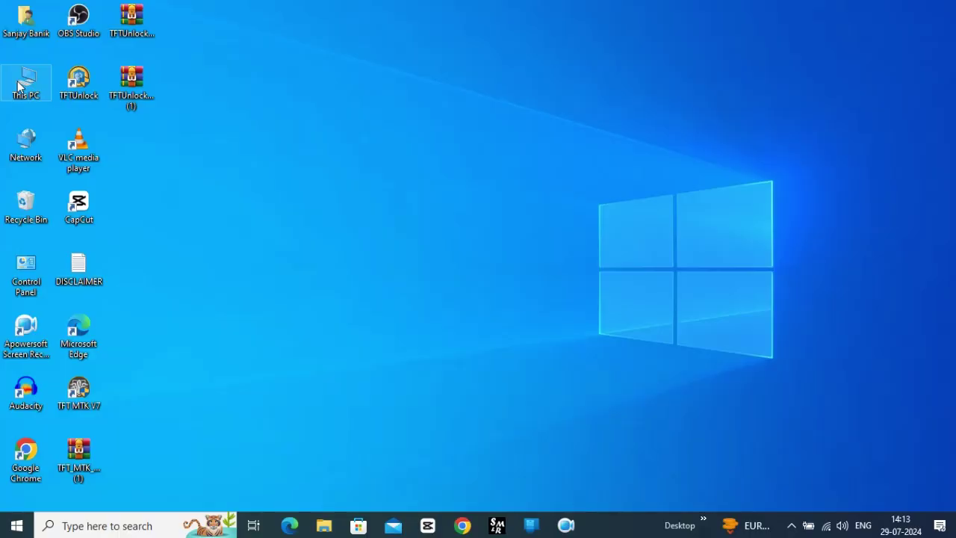
Open the VirtualBox folder in Downloads and run the VirtualBox-7.0.20-163906-Win installer as administrator.
key(super+e)
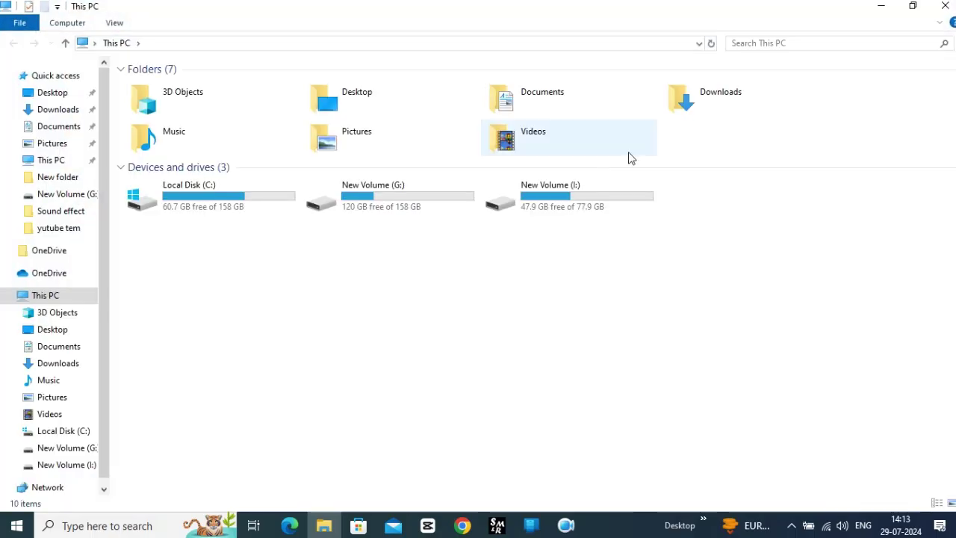
double_click(726, 106)
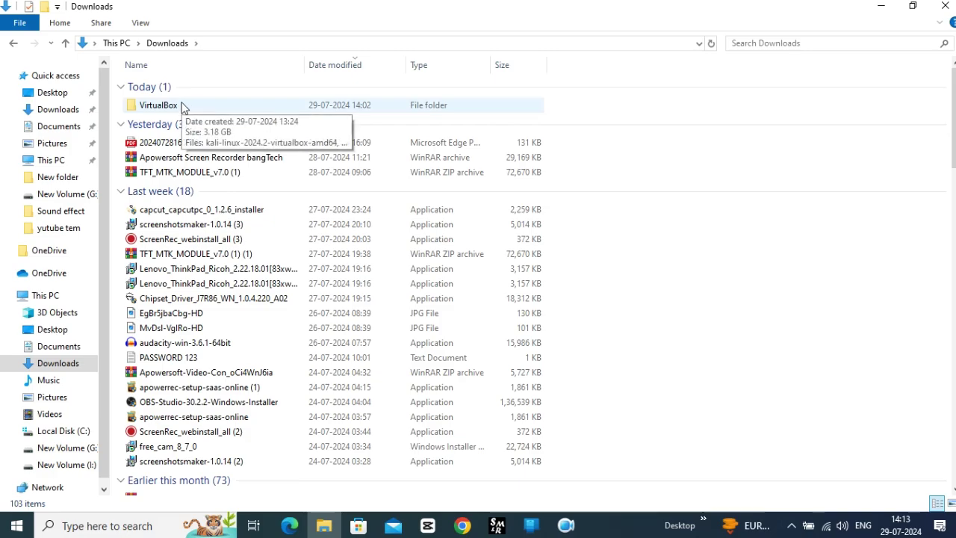
double_click(183, 106)
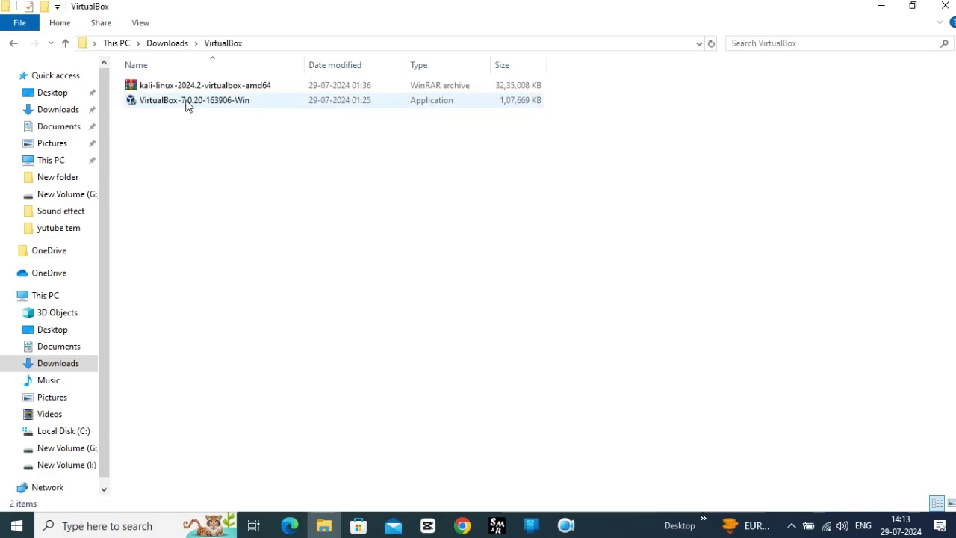
click(186, 105)
right_click(186, 97)
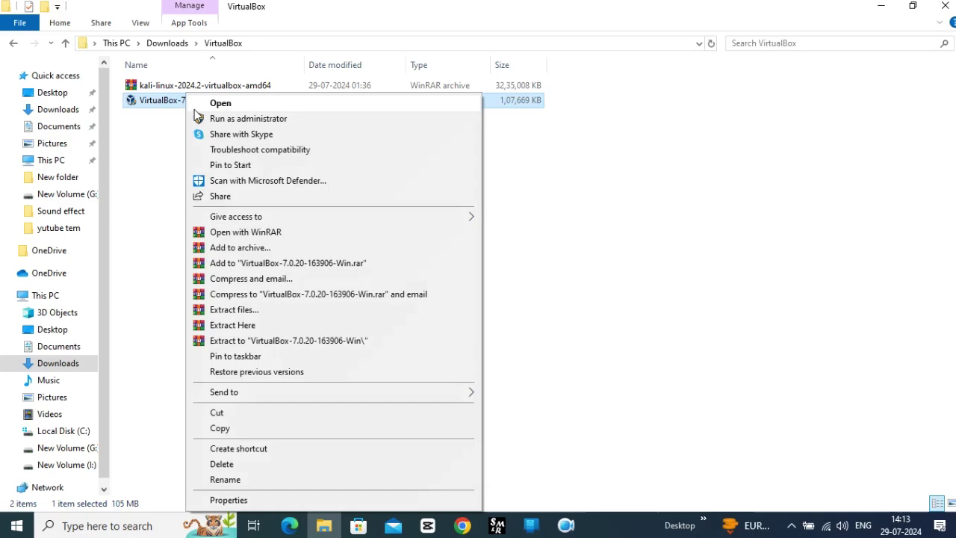
click(218, 121)
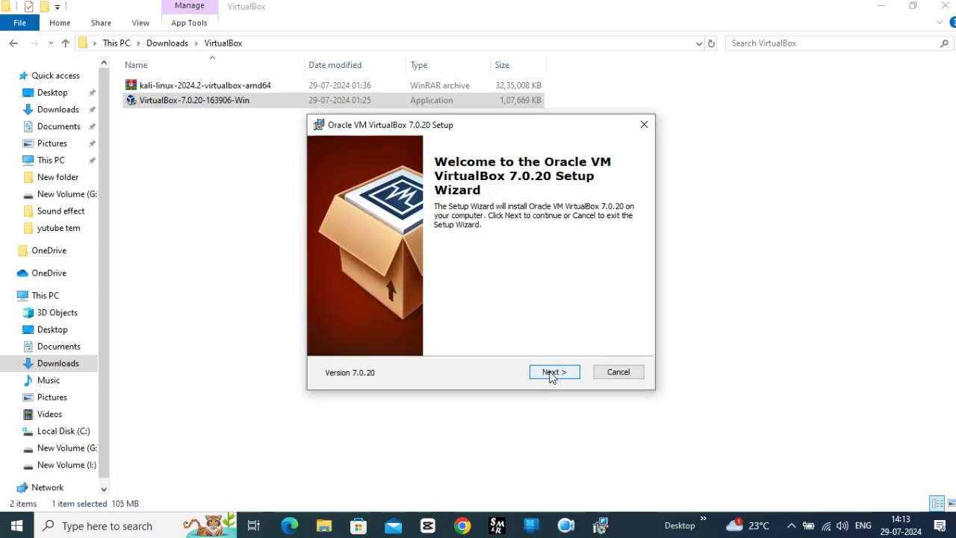
Install VirtualBox 7.0.20 with the default features, location and shortcuts, accepting the network interface reset and missing Python dependencies.
click(552, 373)
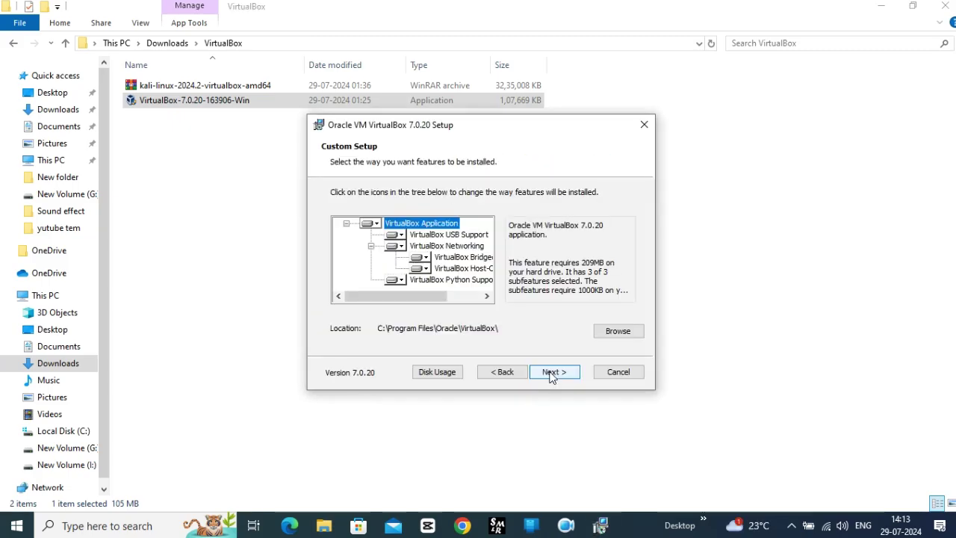
click(550, 372)
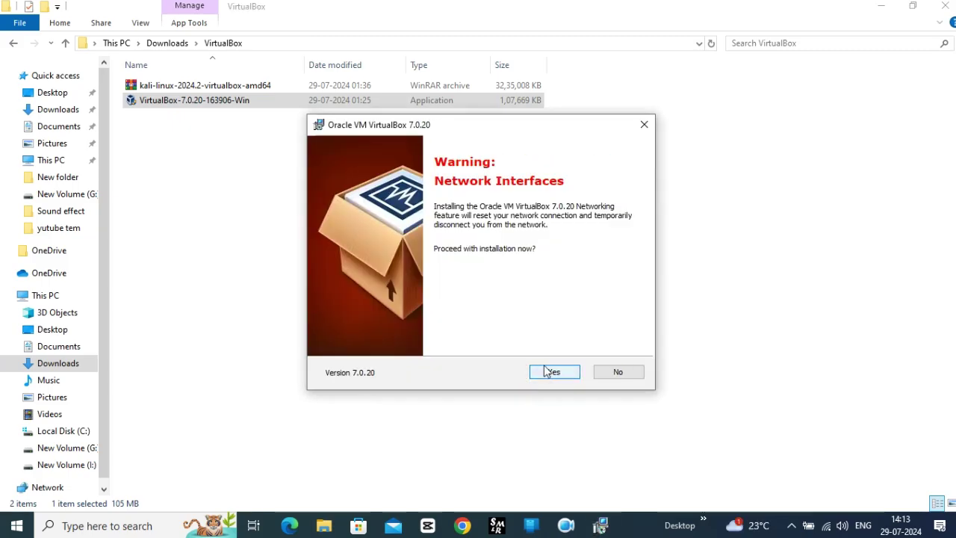
click(555, 371)
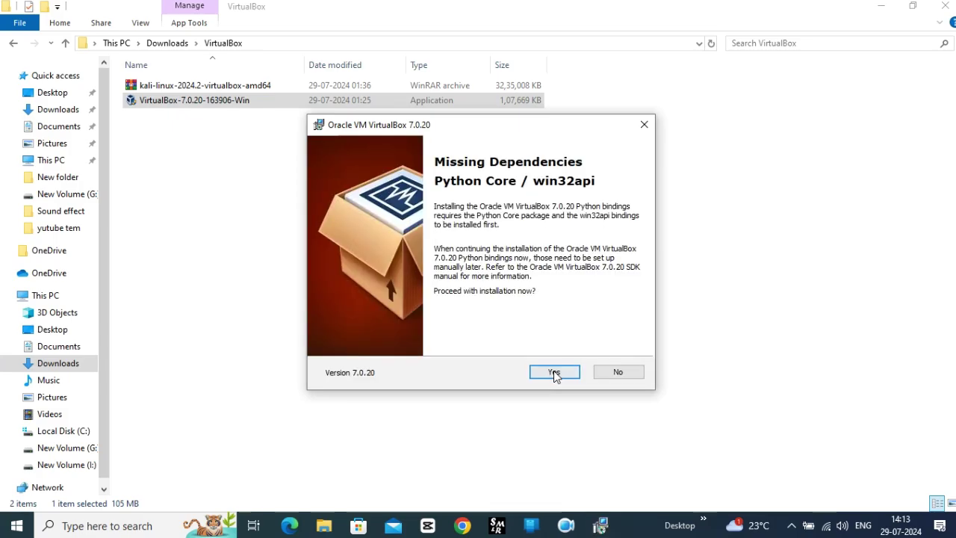
click(555, 372)
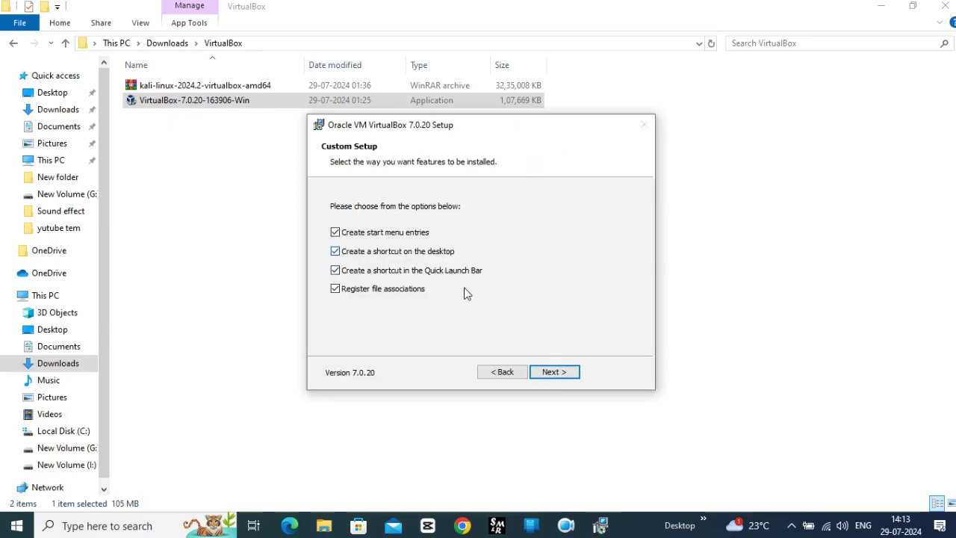
click(554, 371)
click(554, 371)
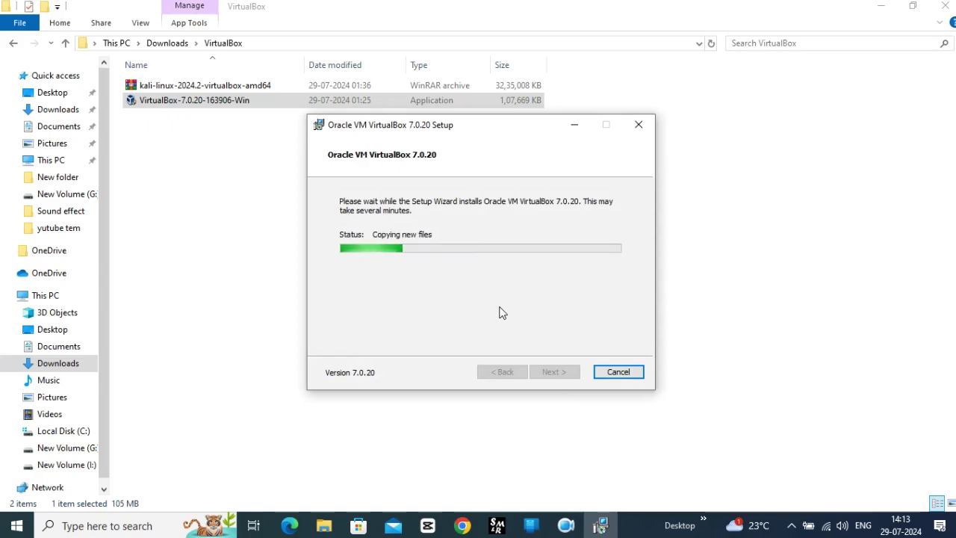
Close the file window and open Task Manager's CPU performance details to check the virtualisation status.
click(943, 6)
key(ctrl+shift+Escape)
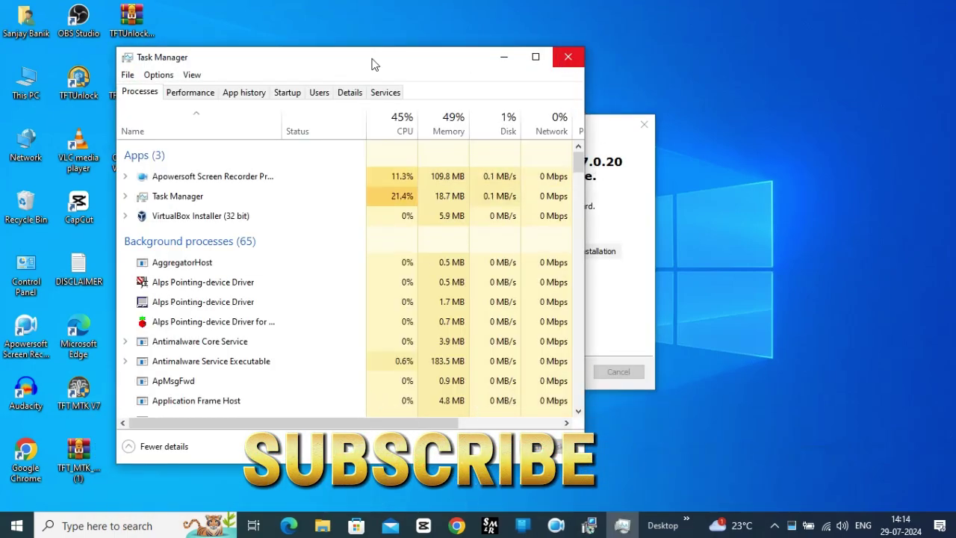
click(198, 92)
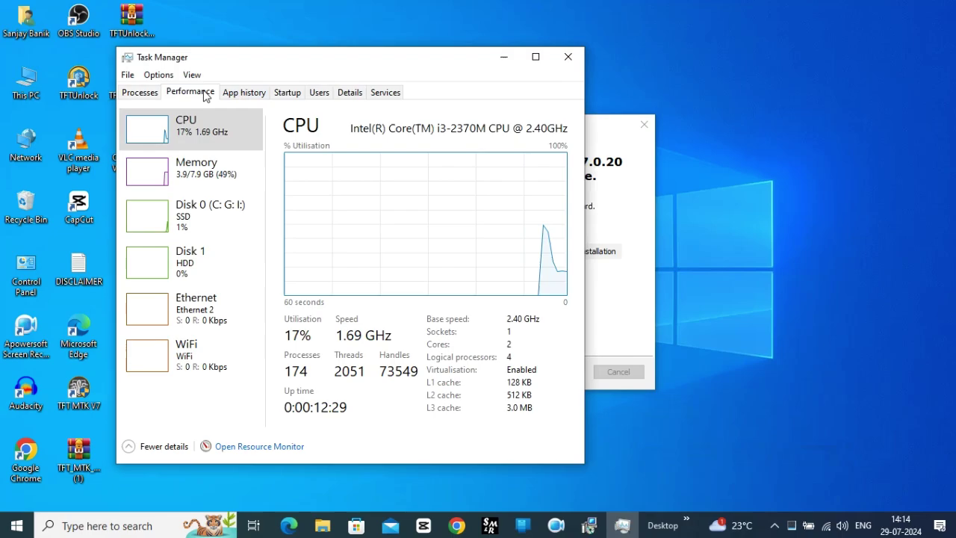
click(204, 140)
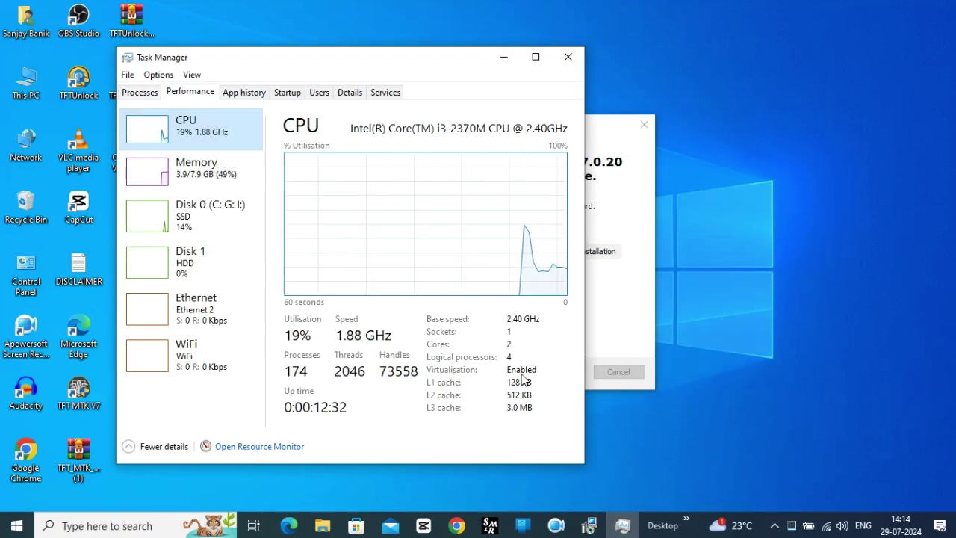
click(556, 526)
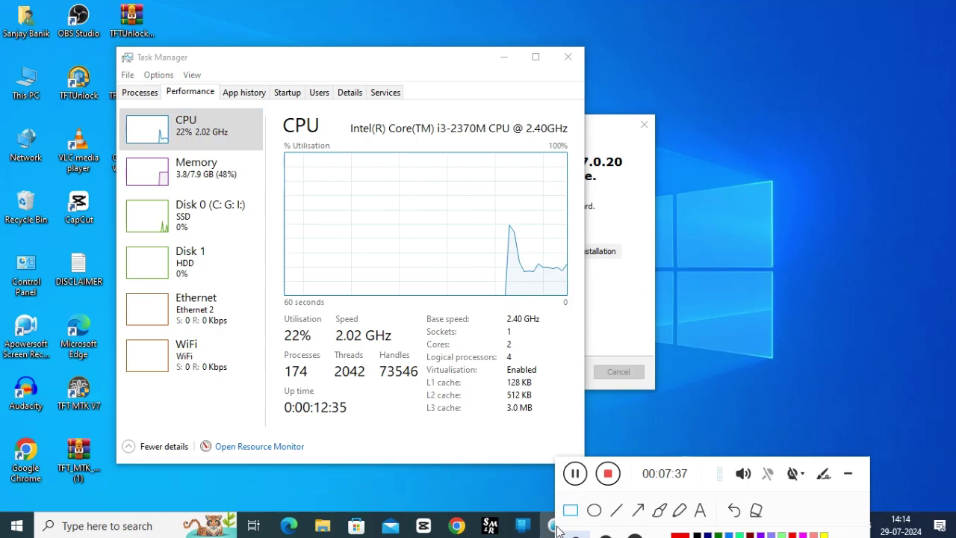
click(638, 509)
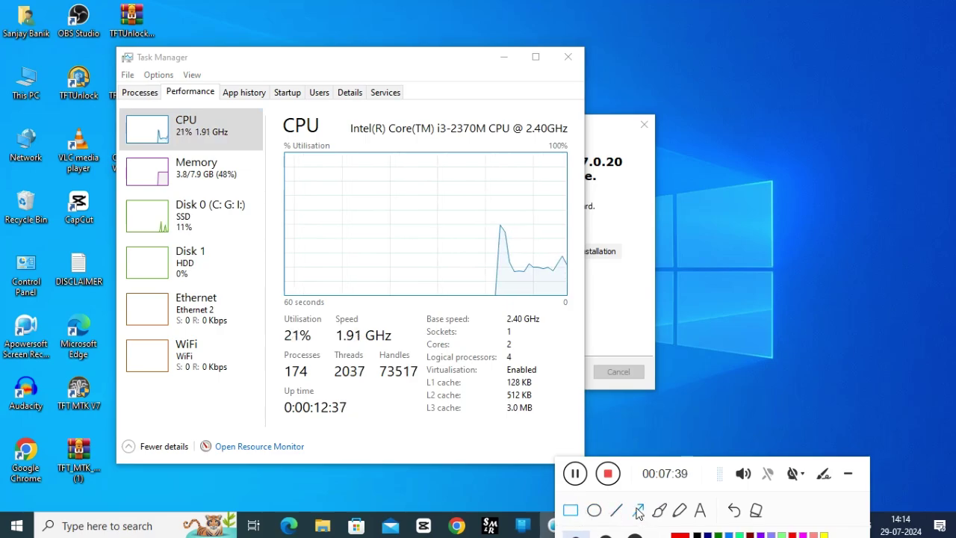
click(549, 351)
right_click(544, 372)
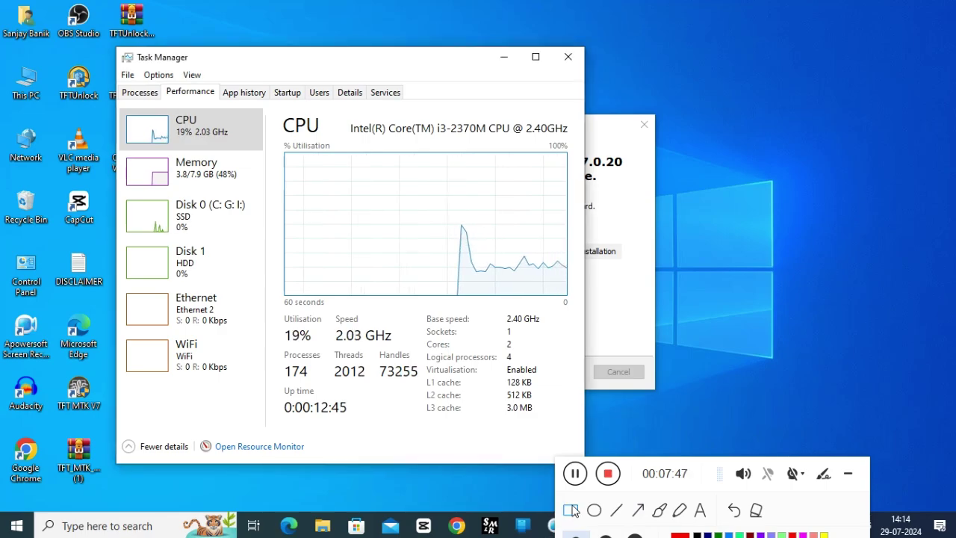
click(506, 388)
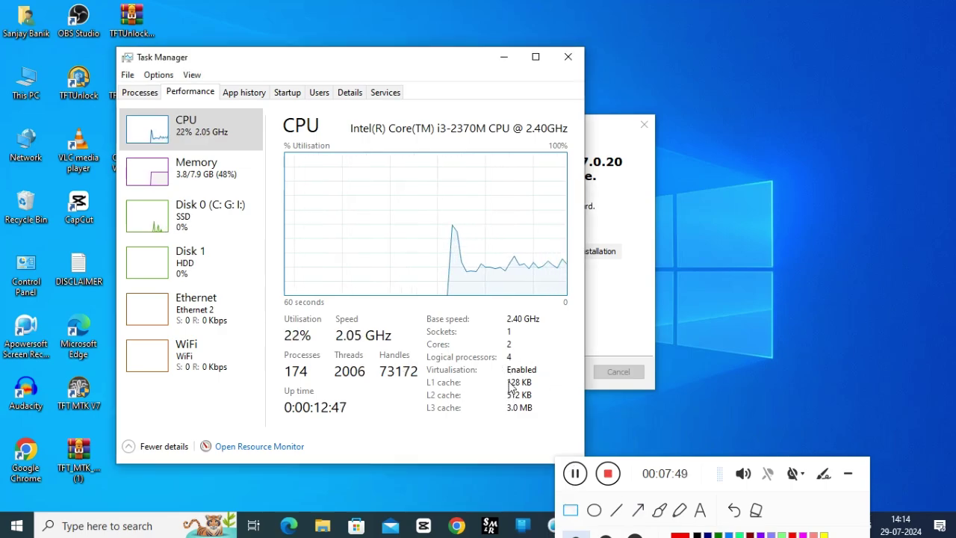
click(756, 511)
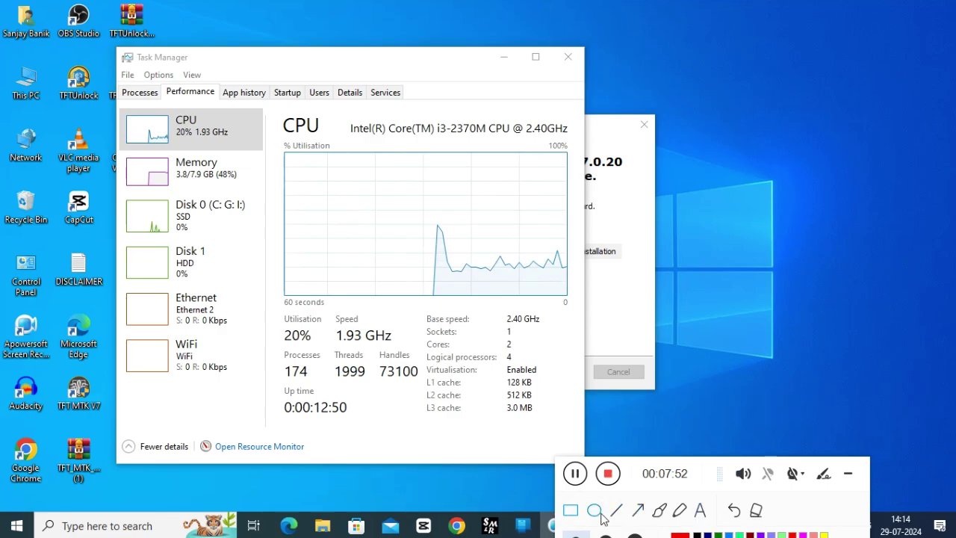
click(503, 374)
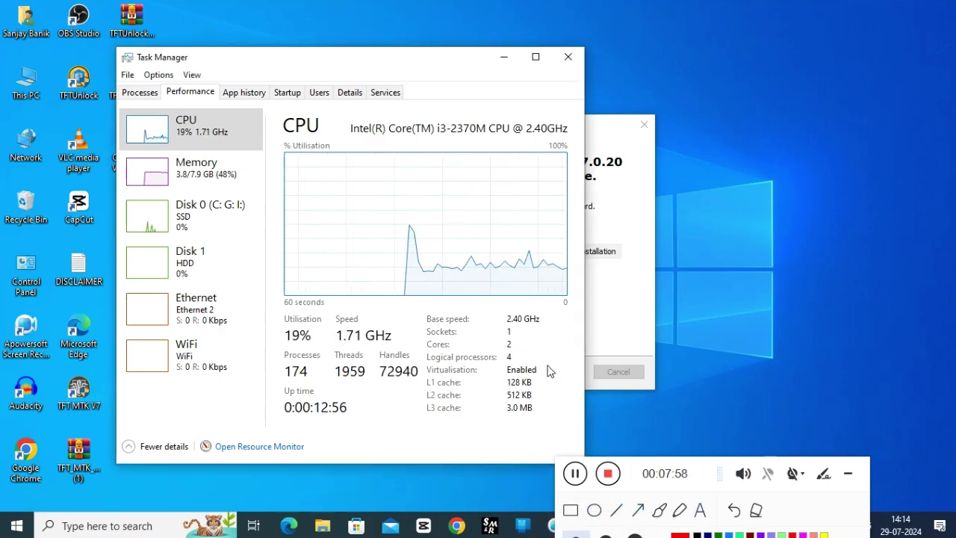
click(848, 475)
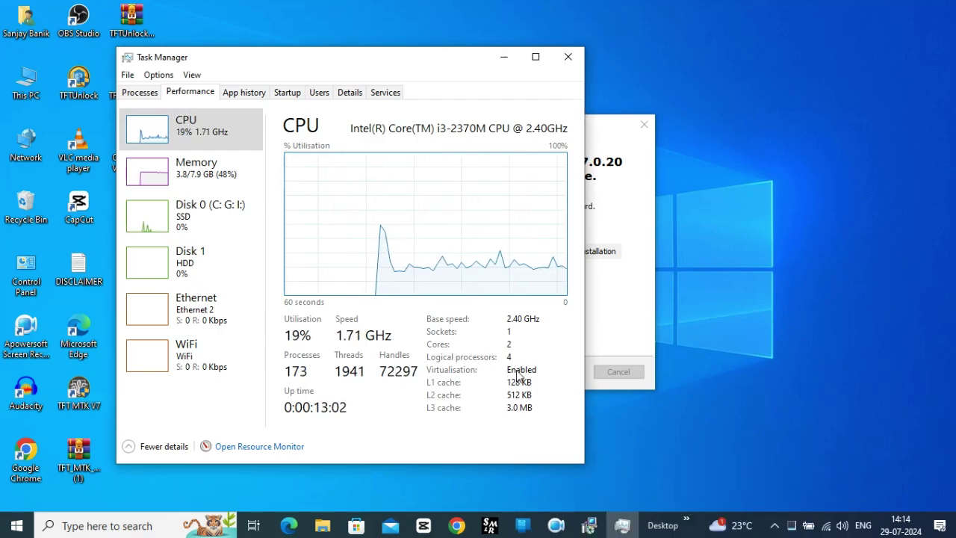
Close Task Manager, finish the VirtualBox setup wizard and launch Oracle VM VirtualBox.
click(572, 59)
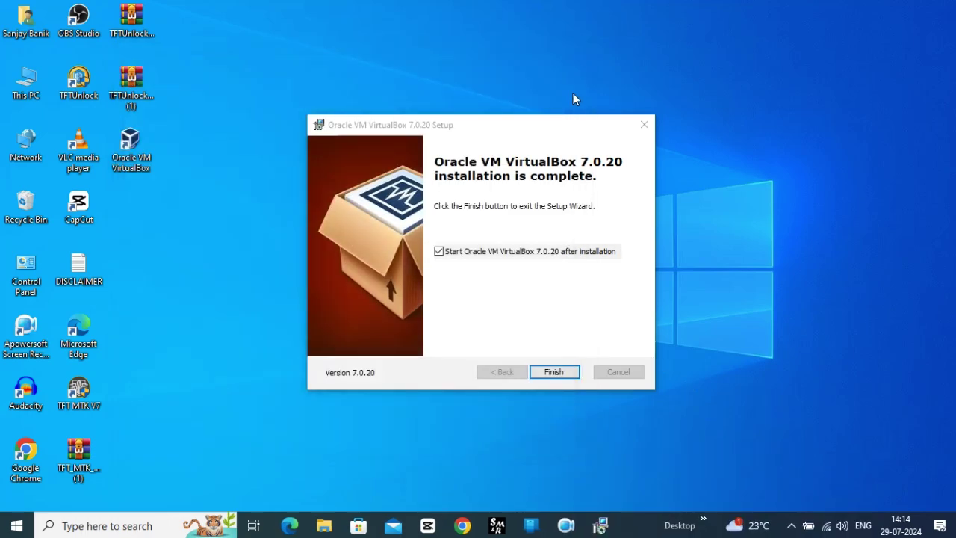
key(Return)
double_click(132, 146)
mouse_move(132, 146)
mouse_down()
mouse_move(289, 145)
mouse_move(192, 130)
mouse_move(142, 142)
mouse_up()
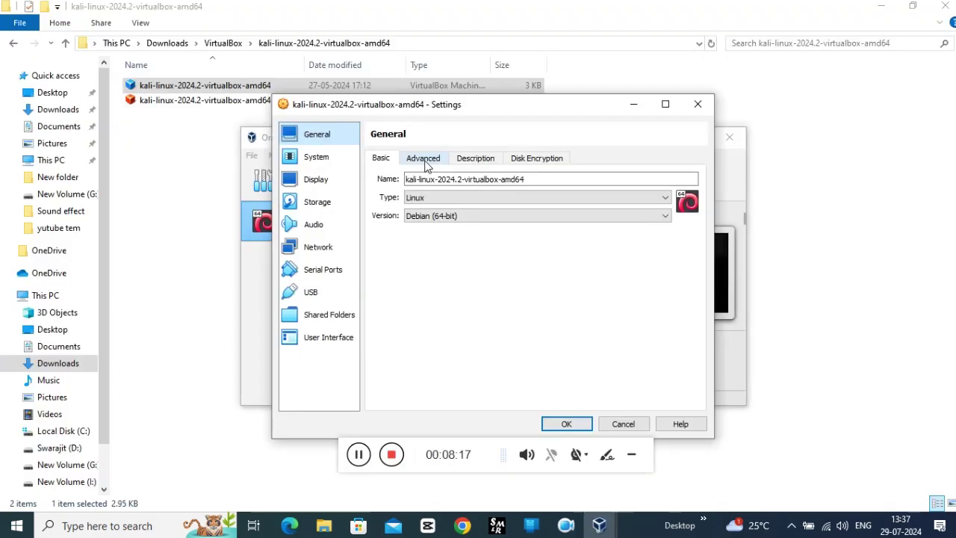
Review the Kali virtual machine's advanced general settings and adjust its processor count, trying 4 CPUs before lowering it.
click(427, 160)
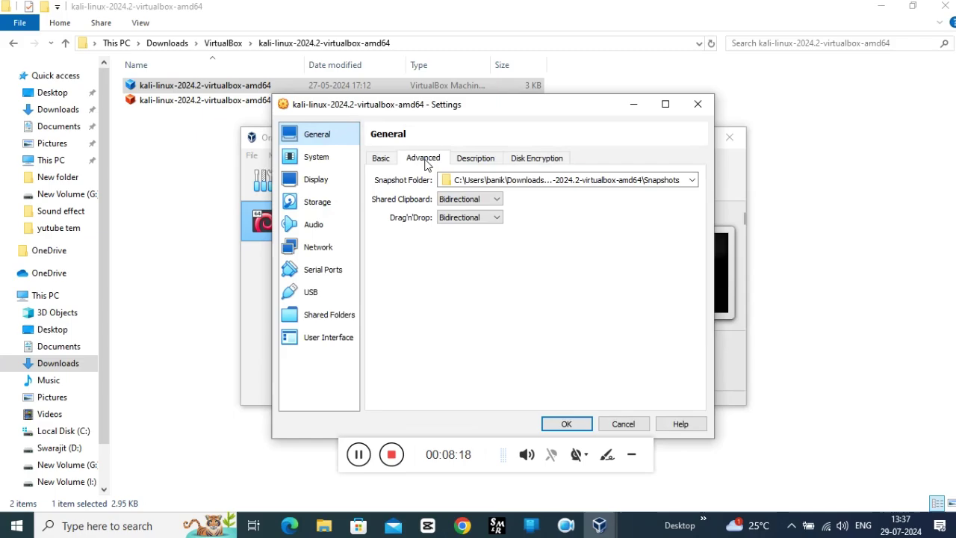
click(380, 158)
click(334, 165)
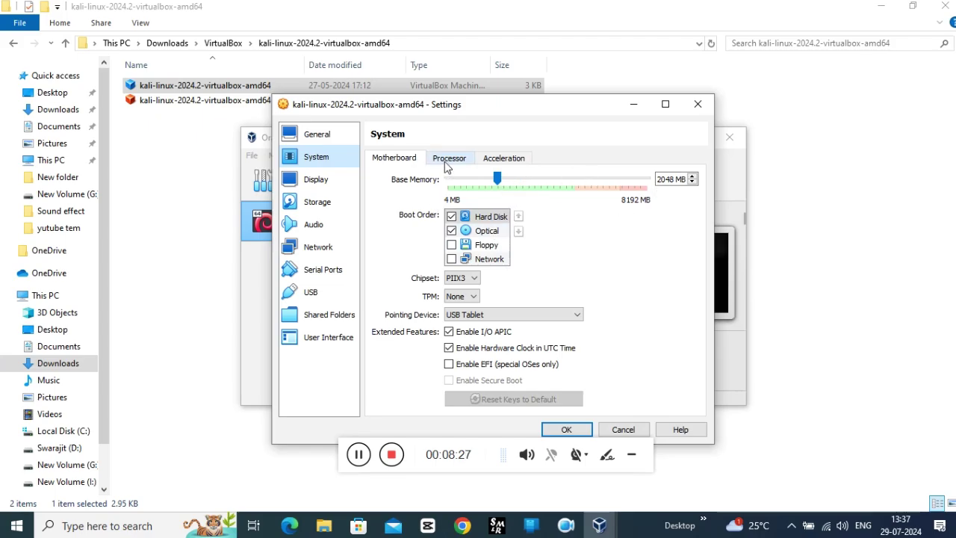
click(447, 159)
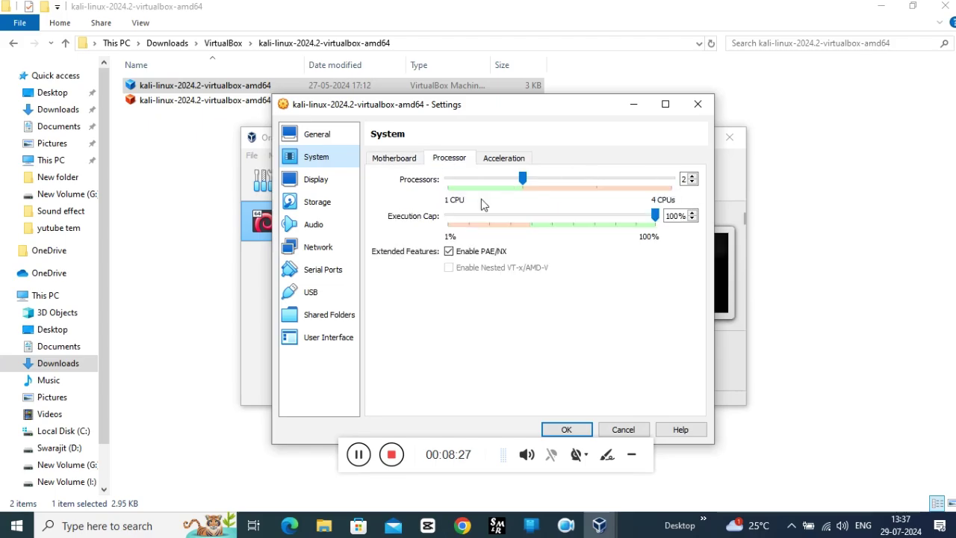
click(692, 177)
click(692, 177)
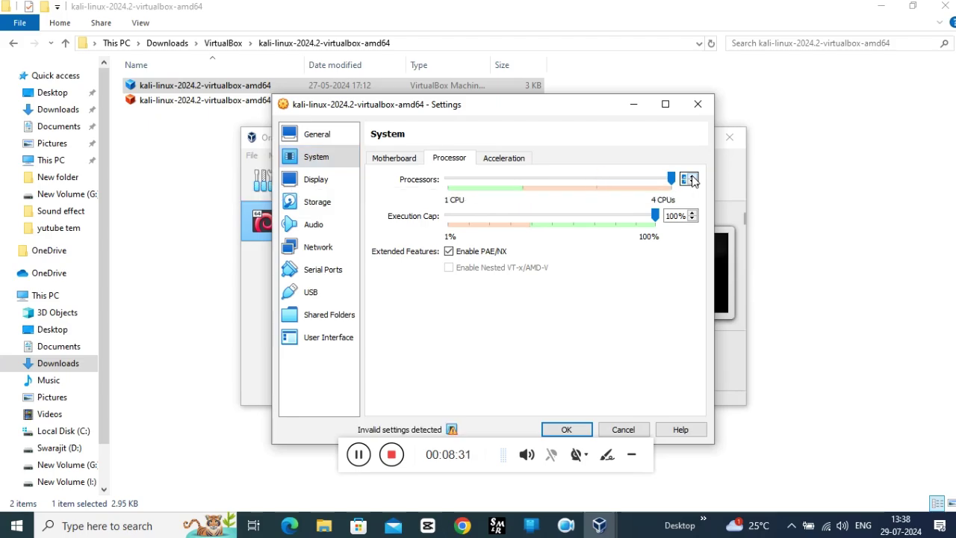
click(692, 182)
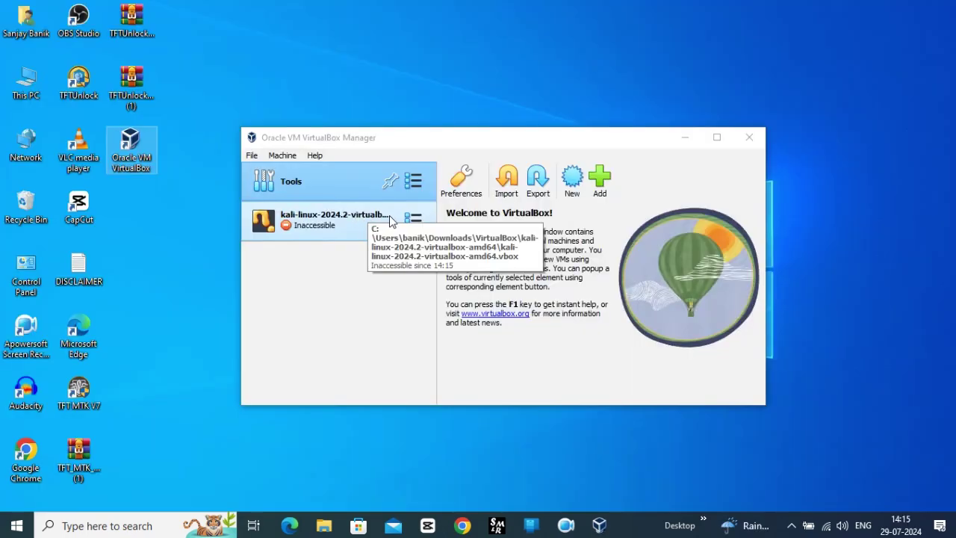
Remove the inaccessible kali-linux-2024.2-virtualbox-amd64 machine from the machine list and close VirtualBox Manager.
right_click(403, 218)
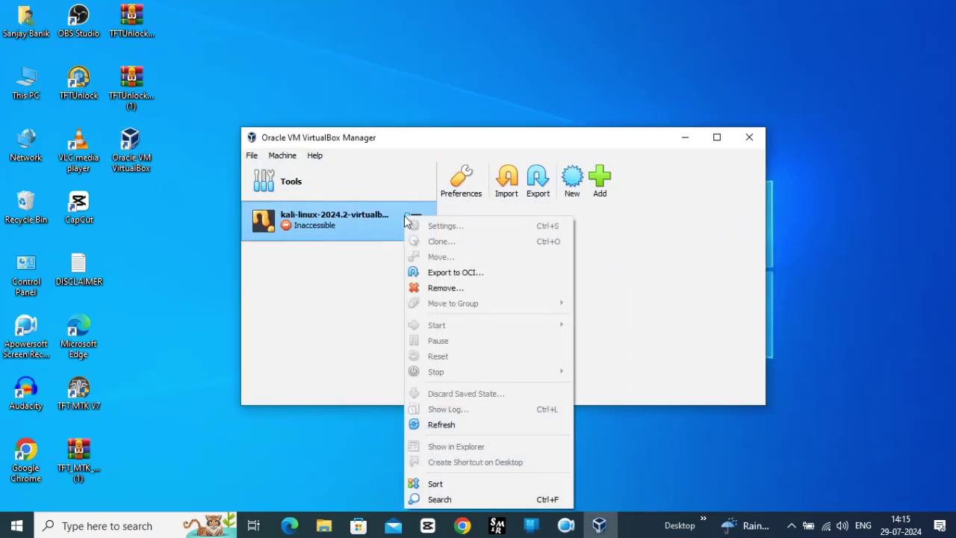
click(436, 286)
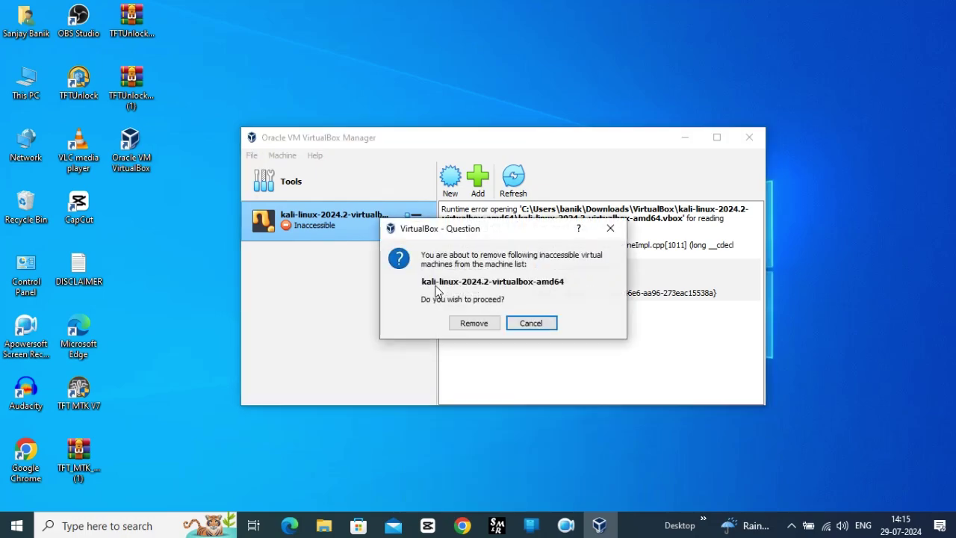
click(474, 322)
key(alt+F4)
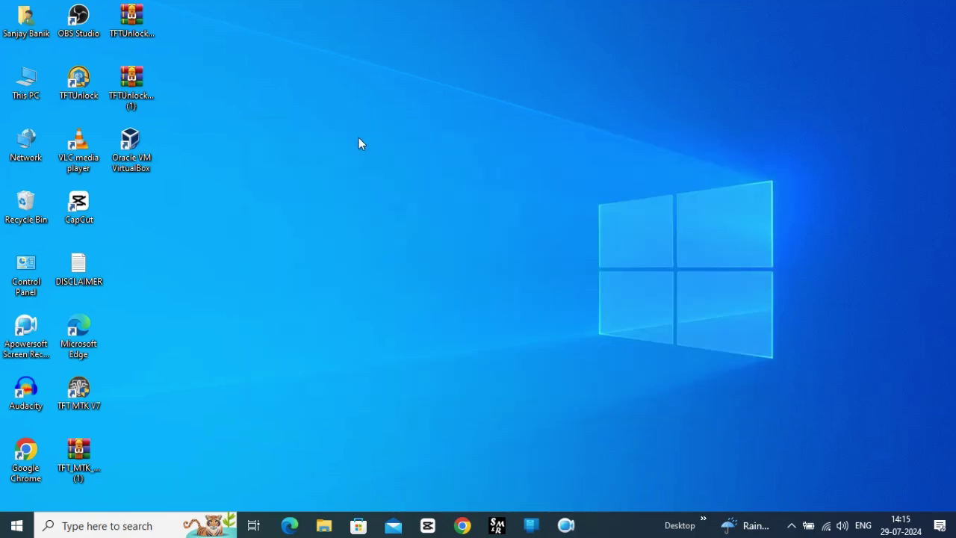
Extract the kali-linux-2024.2-virtualbox-amd64 archive located in the VirtualBox folder of Downloads.
double_click(26, 82)
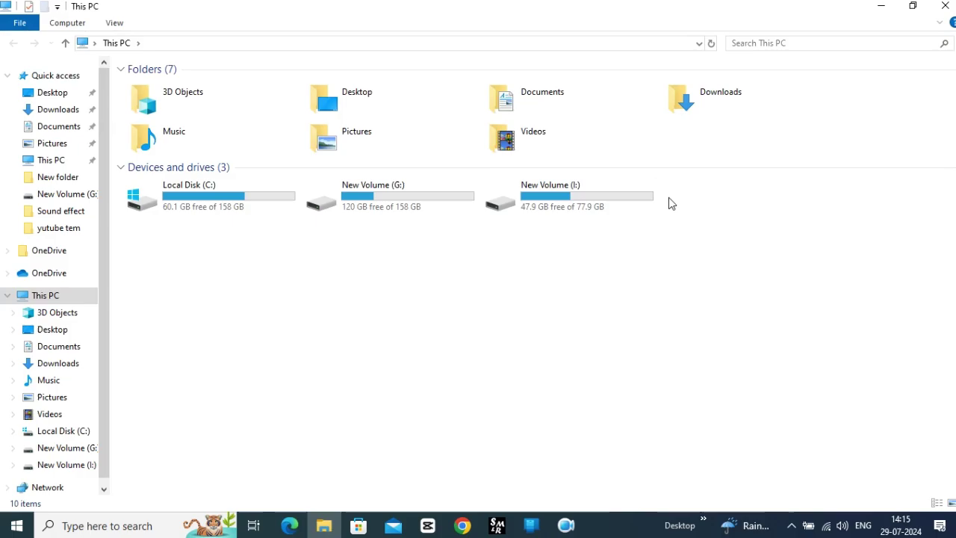
double_click(686, 101)
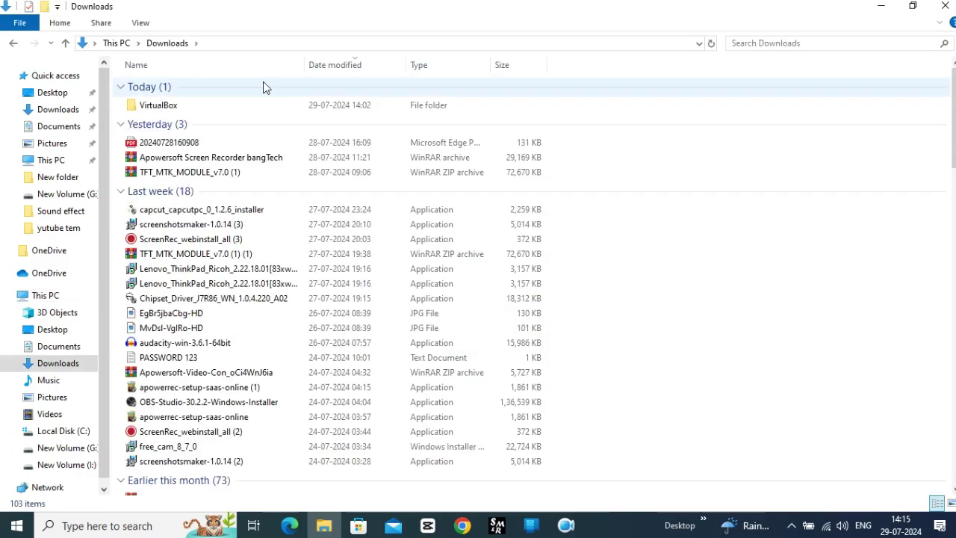
double_click(196, 102)
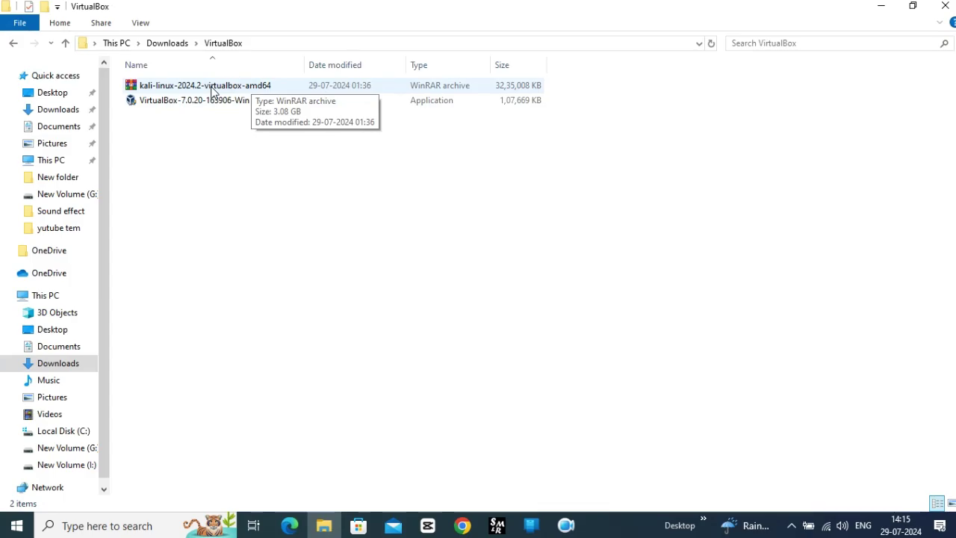
right_click(218, 90)
click(277, 156)
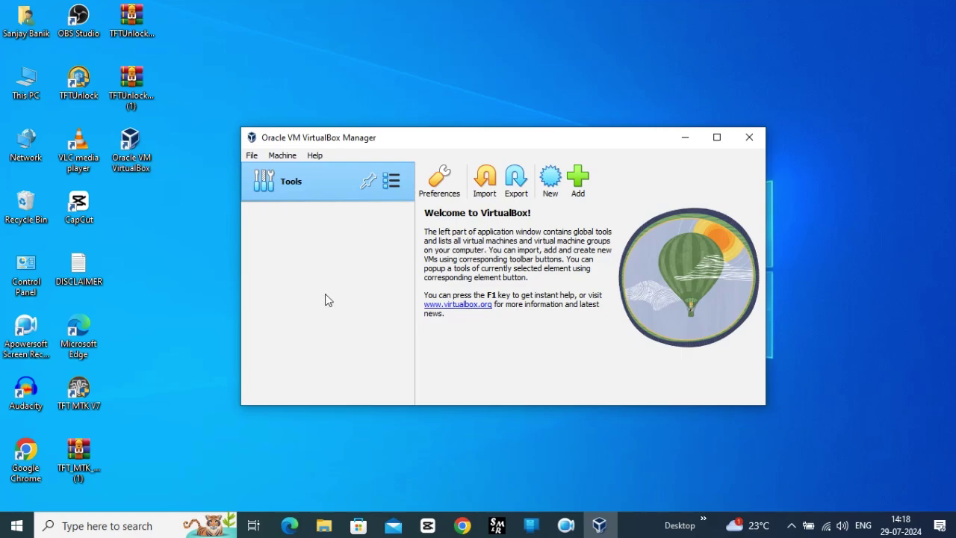
Add the kali-linux-2024.2-virtualbox-amd64 machine file from the extracted folder in Downloads to VirtualBox Manager.
click(577, 179)
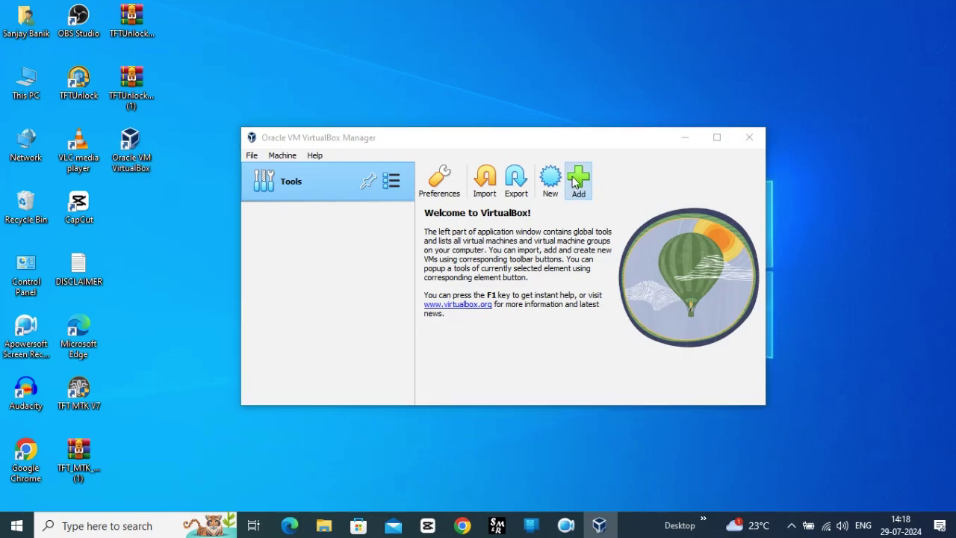
click(324, 273)
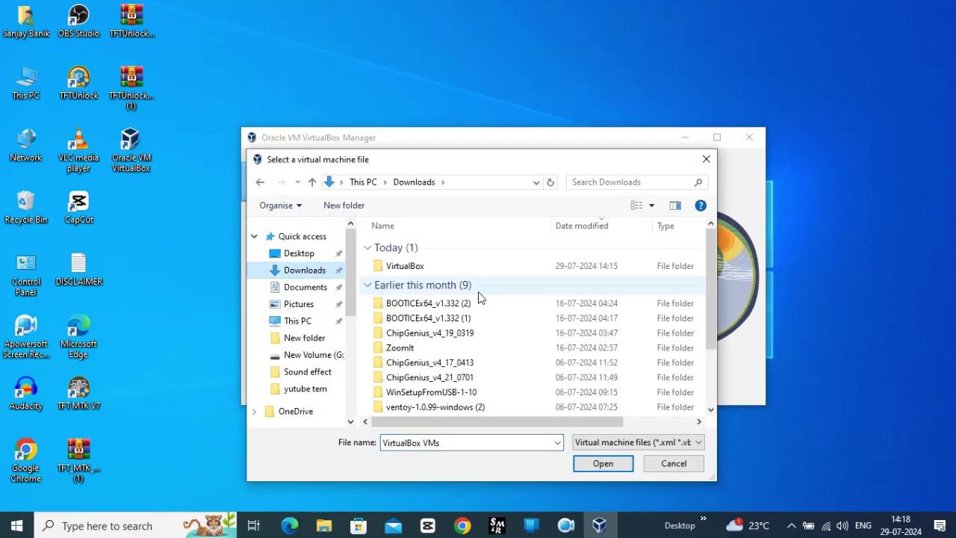
double_click(412, 269)
double_click(422, 249)
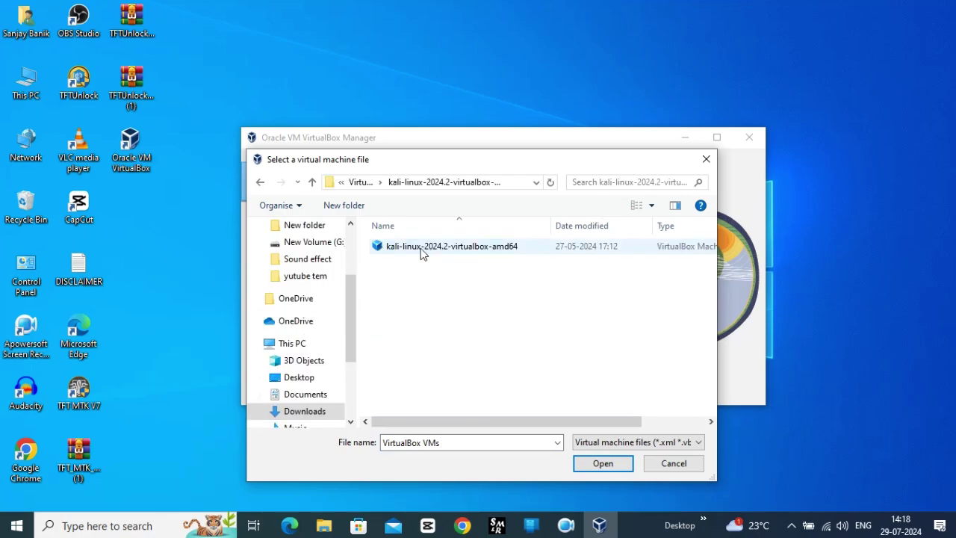
click(400, 249)
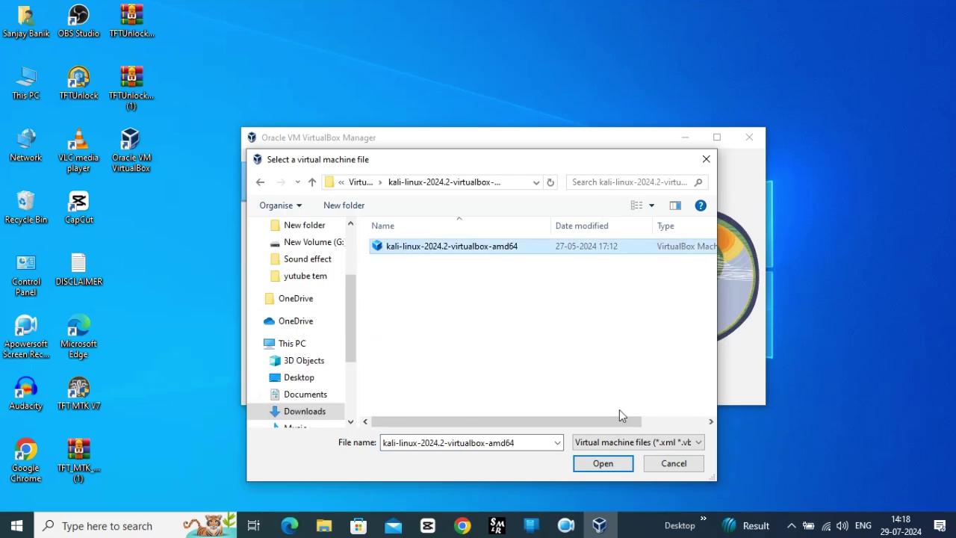
click(602, 464)
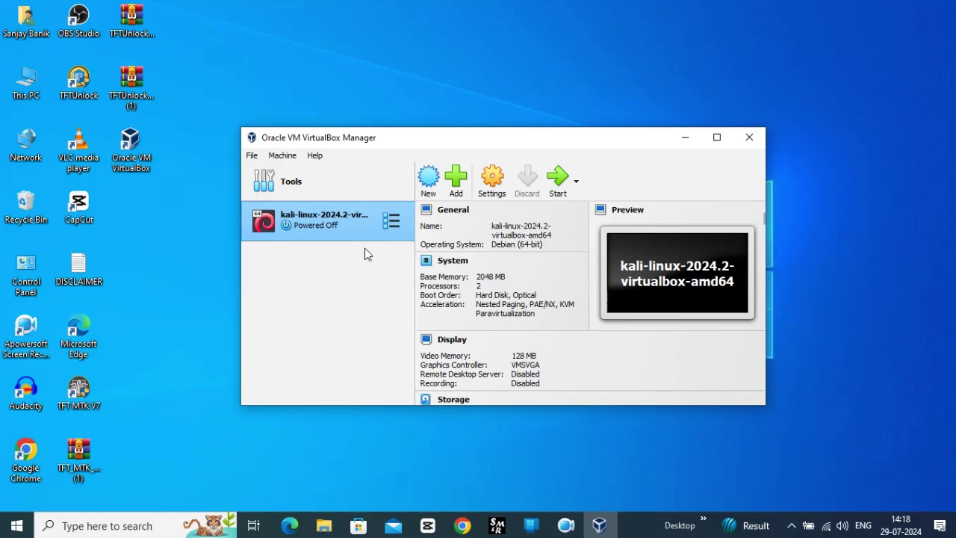
Start the kali-linux-2024.2-virtualbox-amd64 virtual machine and maximise its window.
click(390, 221)
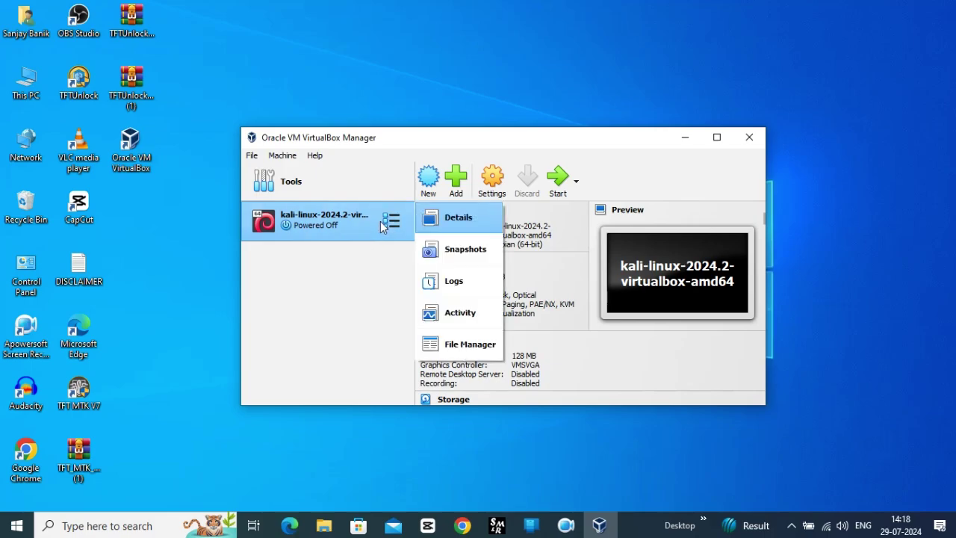
double_click(344, 219)
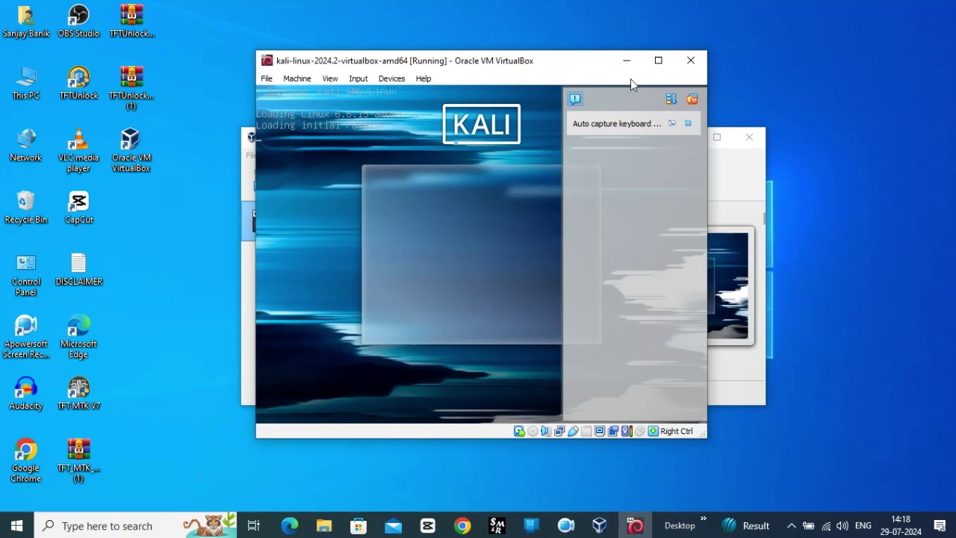
click(658, 61)
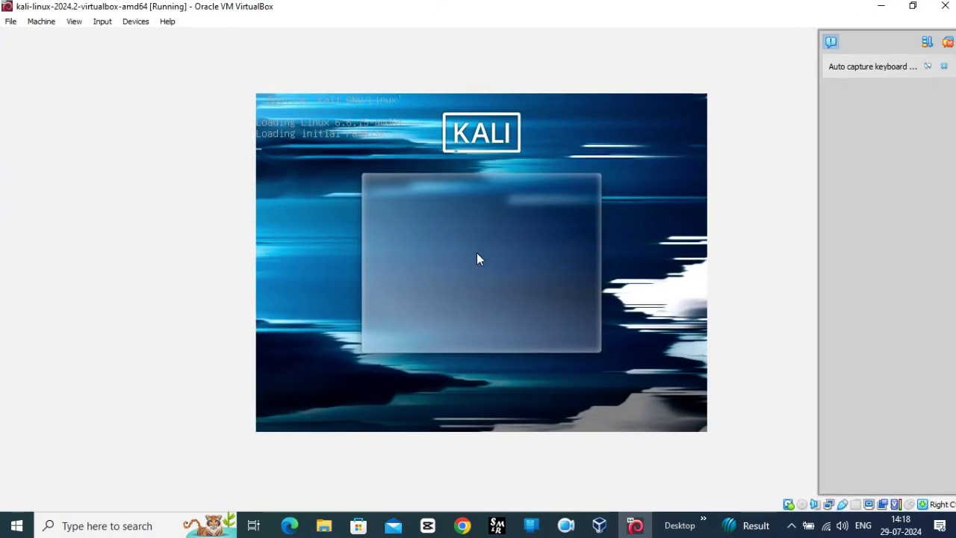
Switch the booting virtual machine to full-screen mode and return it to windowed mode.
key(ctrl+f)
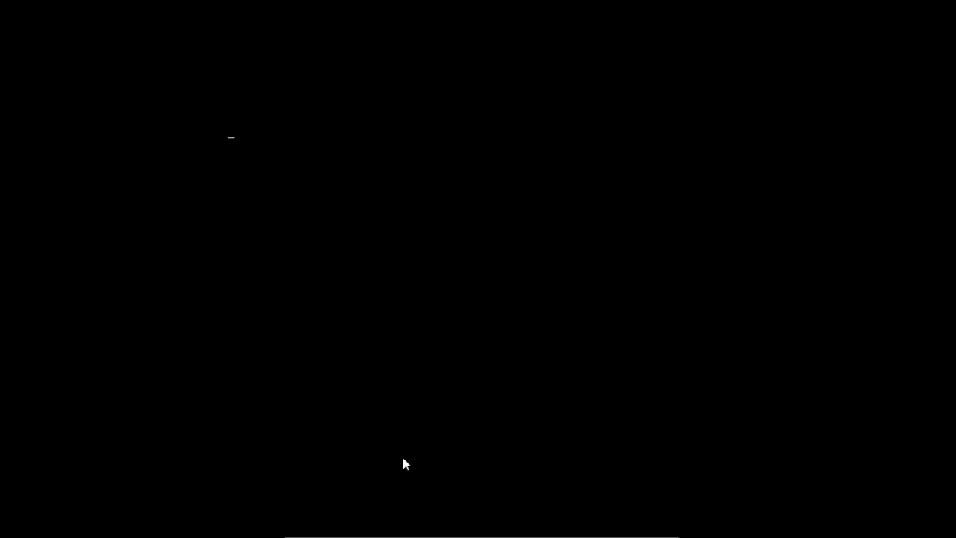
mouse_move(338, 532)
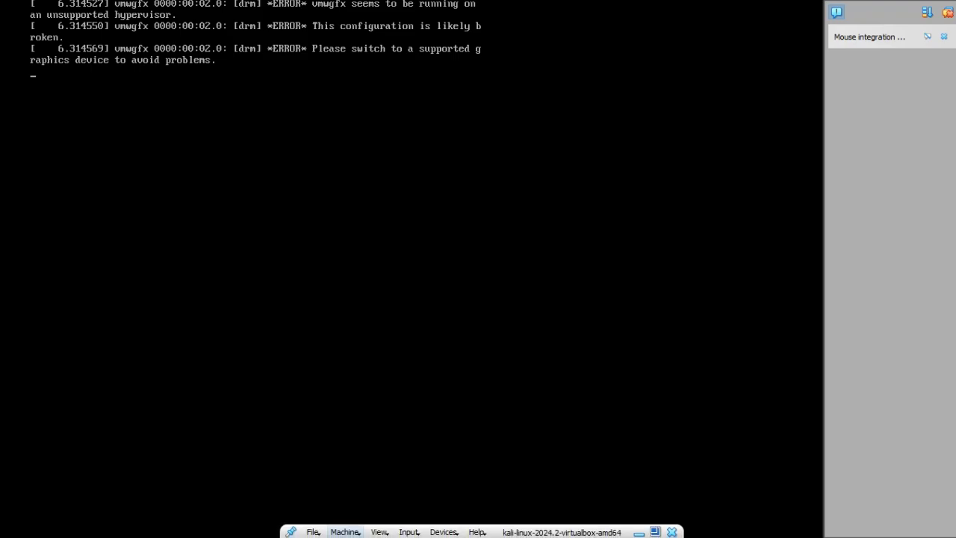
click(380, 531)
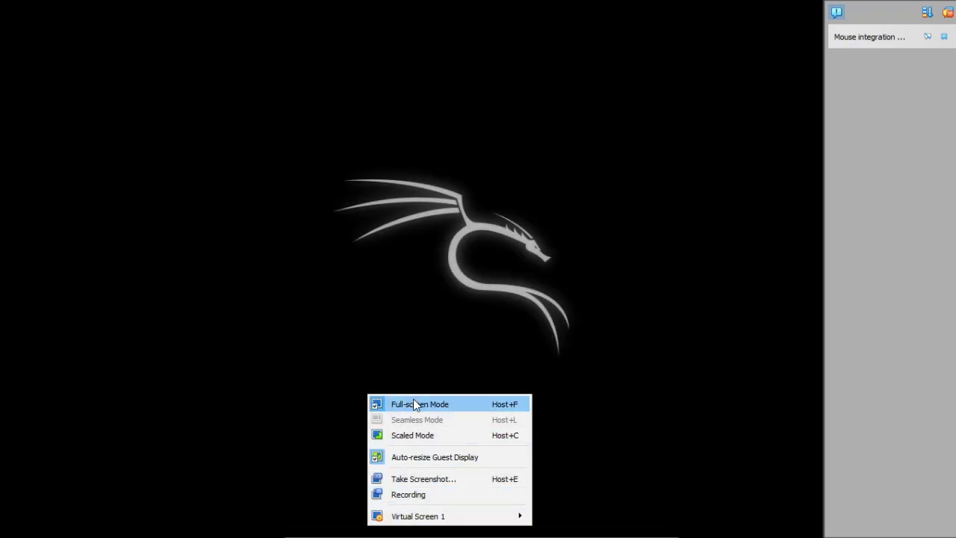
click(357, 400)
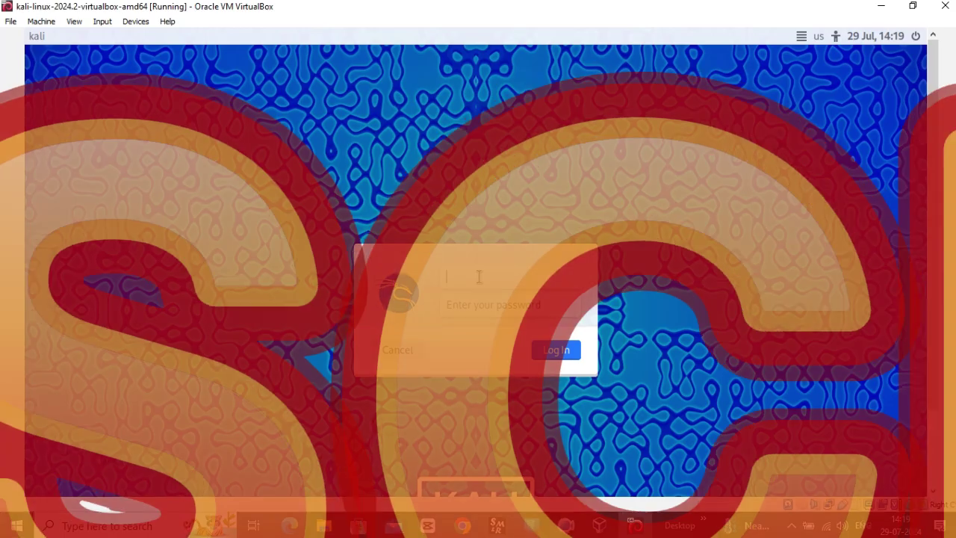
Log in to Kali as user kali with the account password.
text(kali)
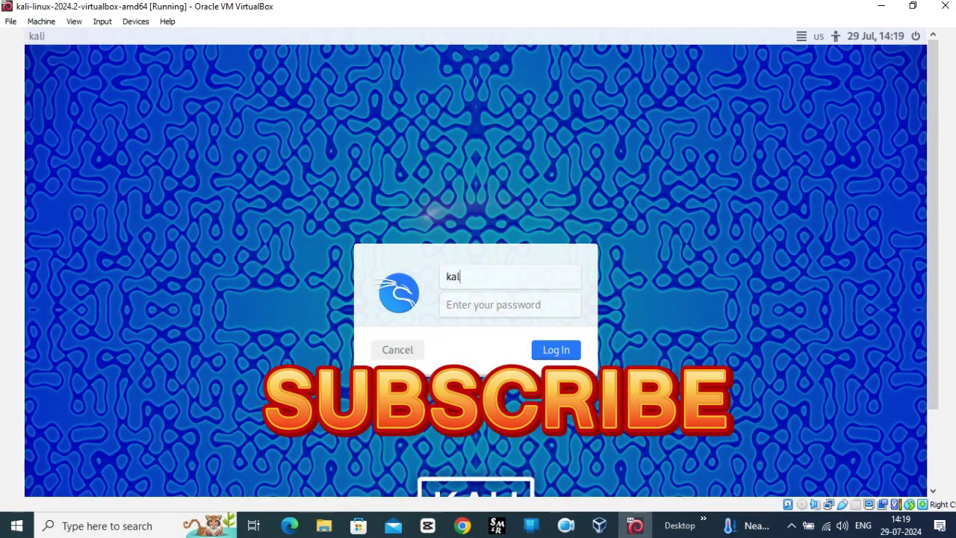
click(453, 301)
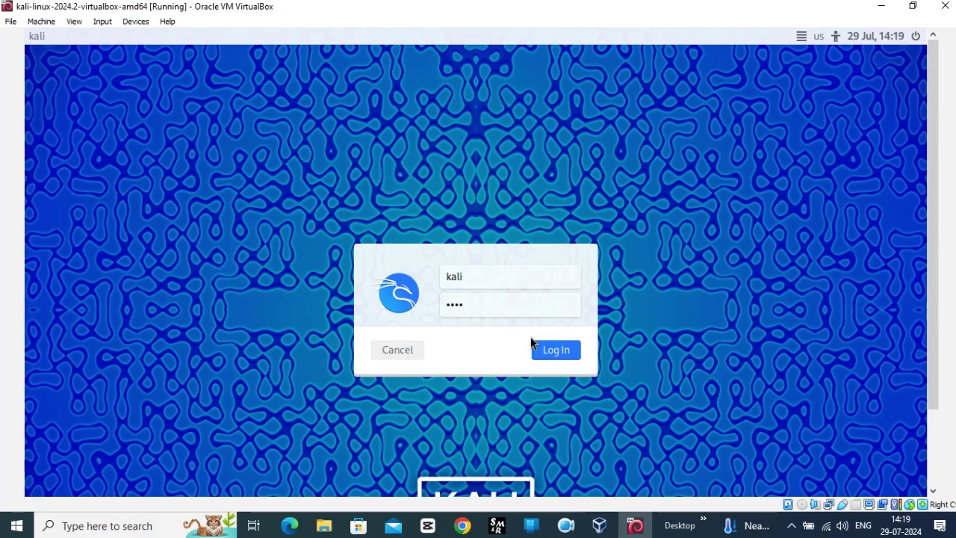
text(kali)
click(546, 347)
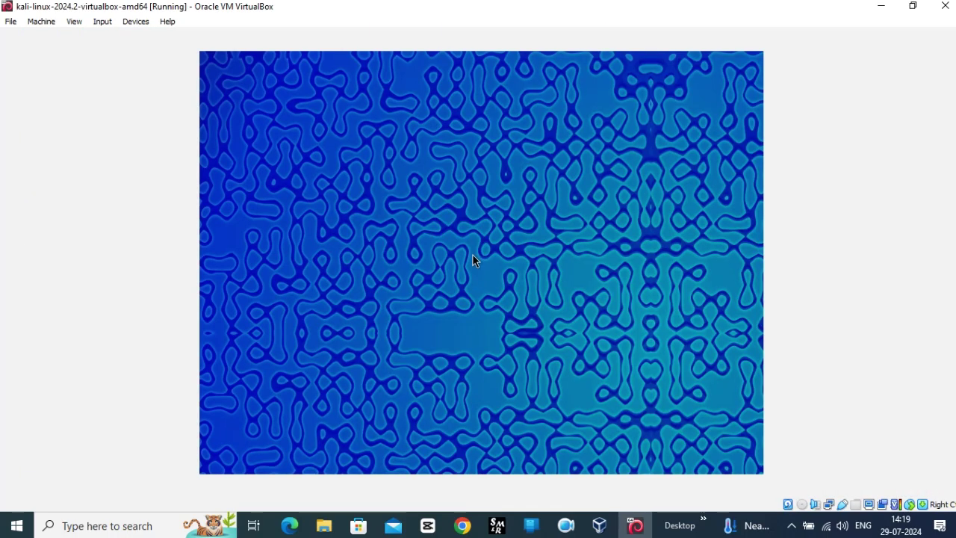
View the Kali desktop in full-screen mode and return to the windowed display.
click(73, 25)
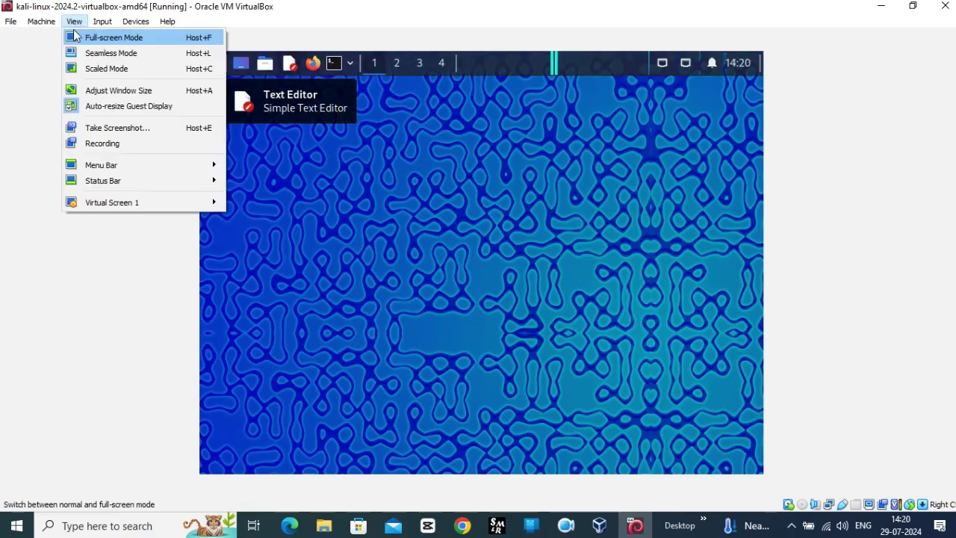
click(112, 37)
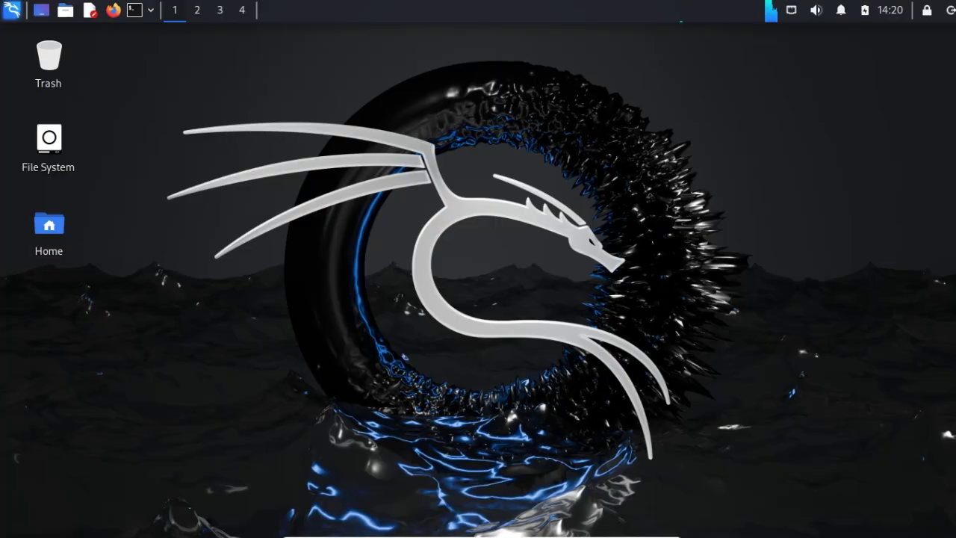
click(380, 532)
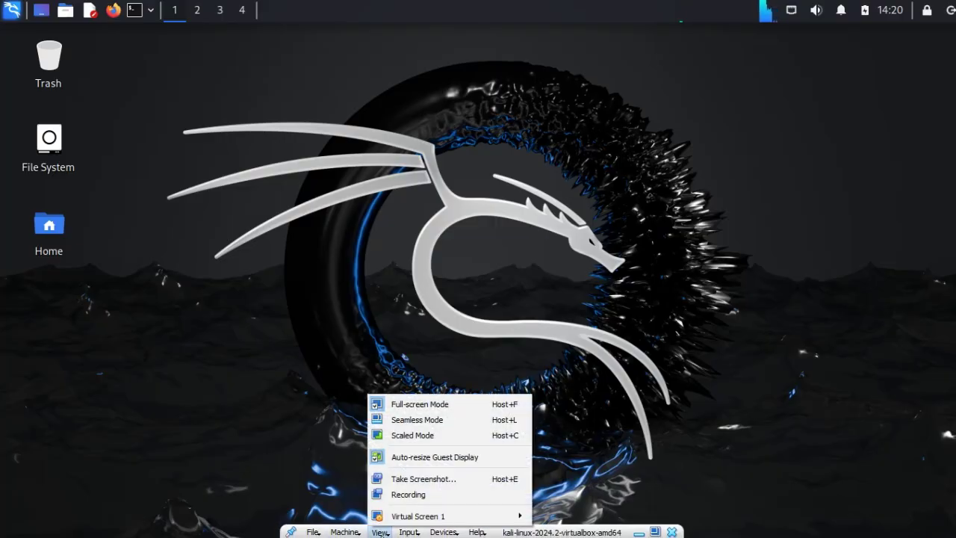
click(415, 403)
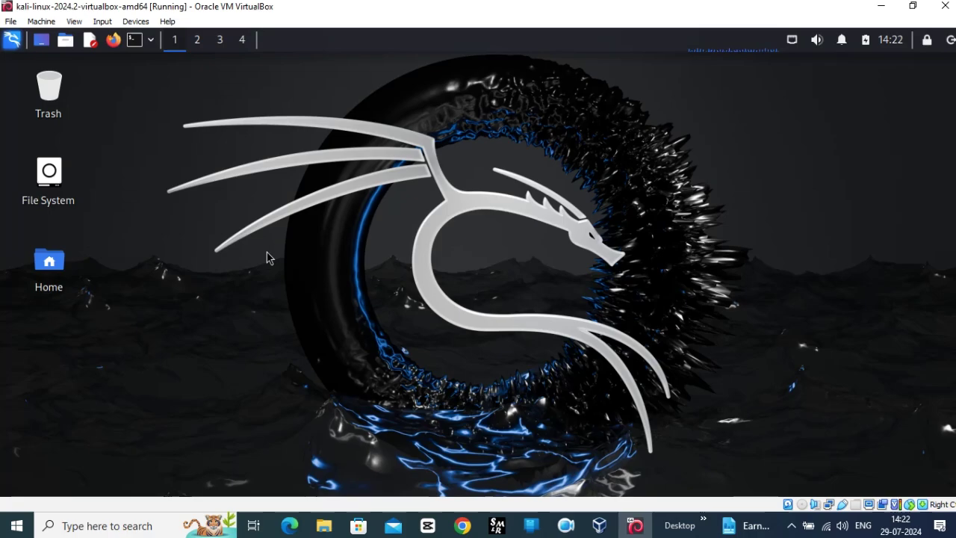
Open a terminal in Kali and run sudo apt update, authenticating with the sudo password.
click(135, 39)
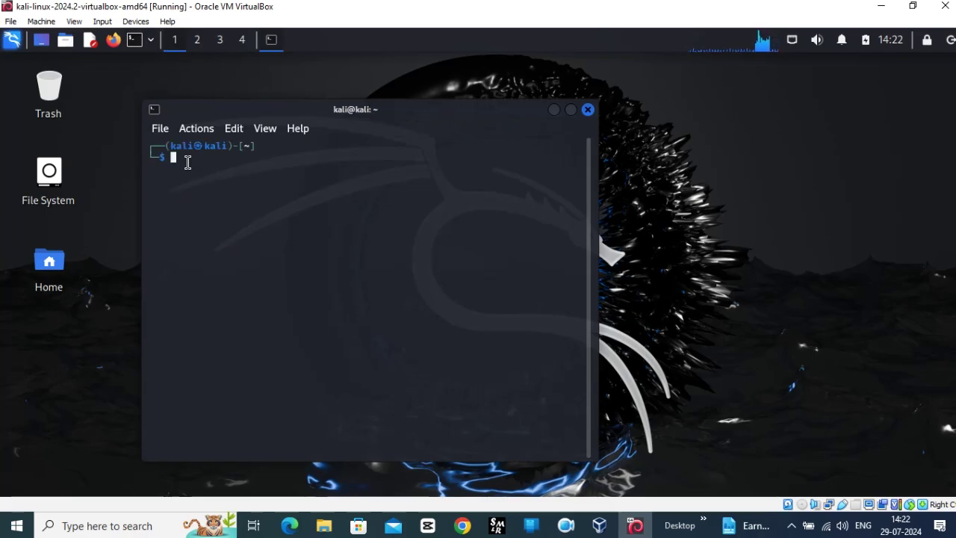
text(sudo a)
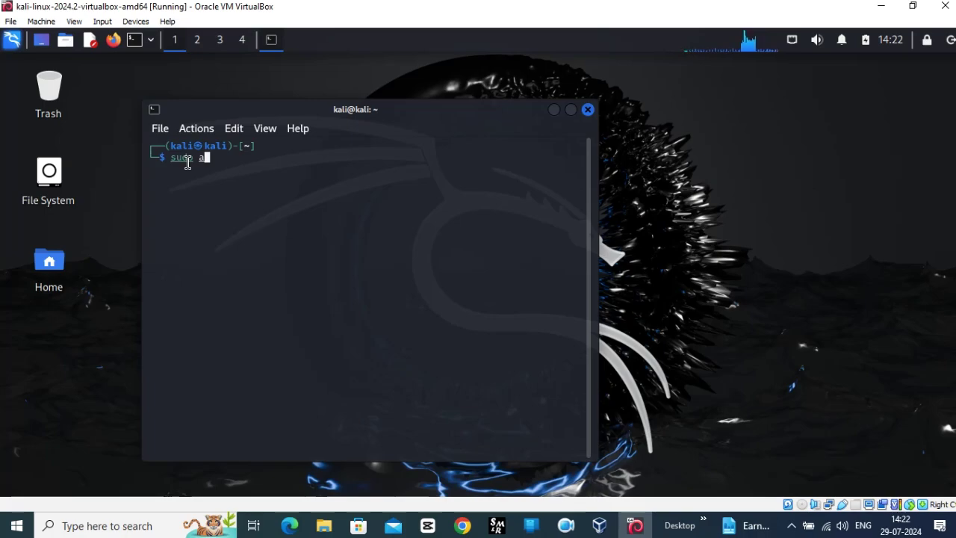
text(pt up)
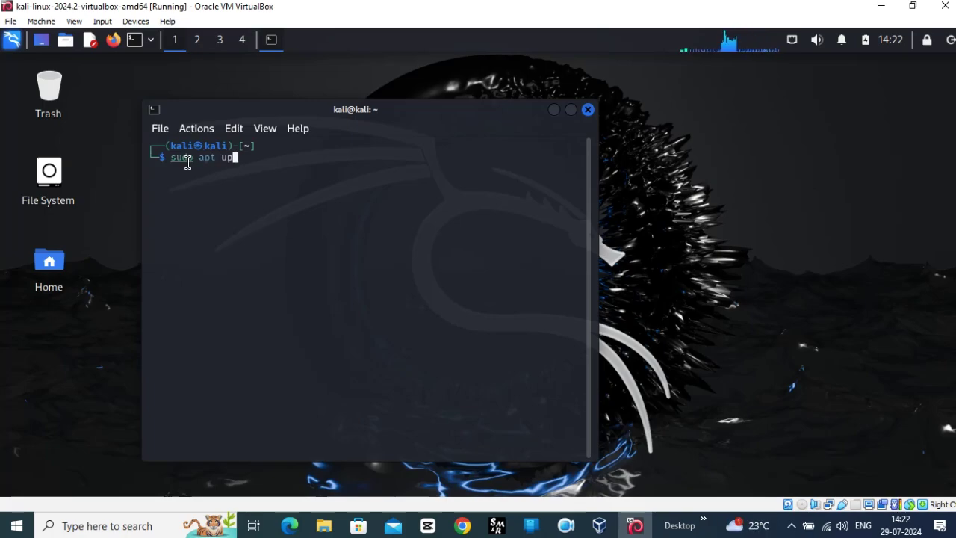
text(date)
key(Return)
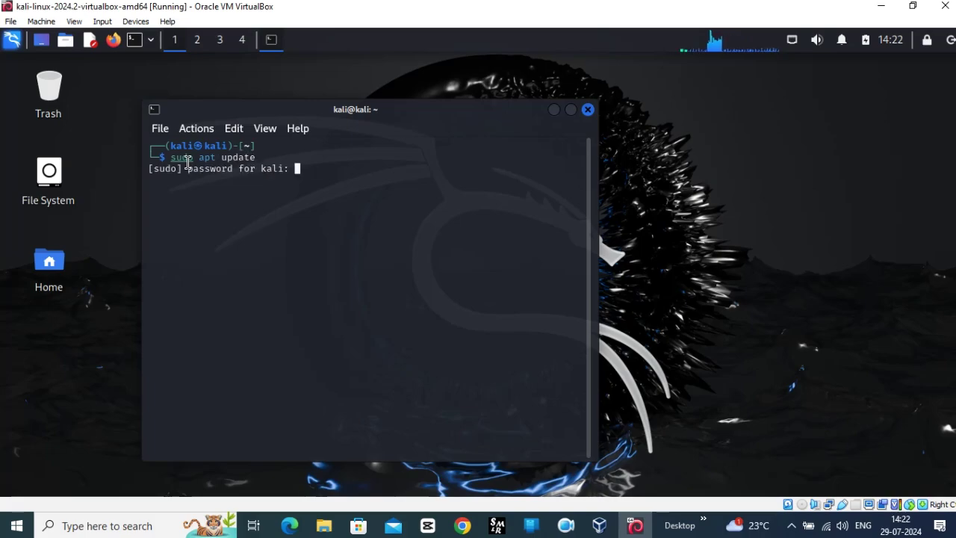
text(kali)
key(Return)
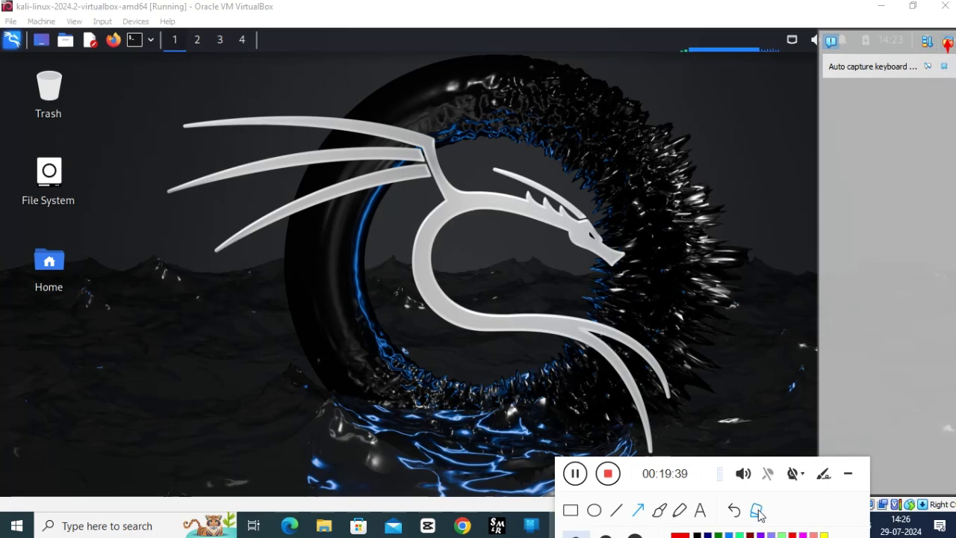
Dismiss all virtual machine notifications, then toggle full-screen mode on and off again.
click(947, 44)
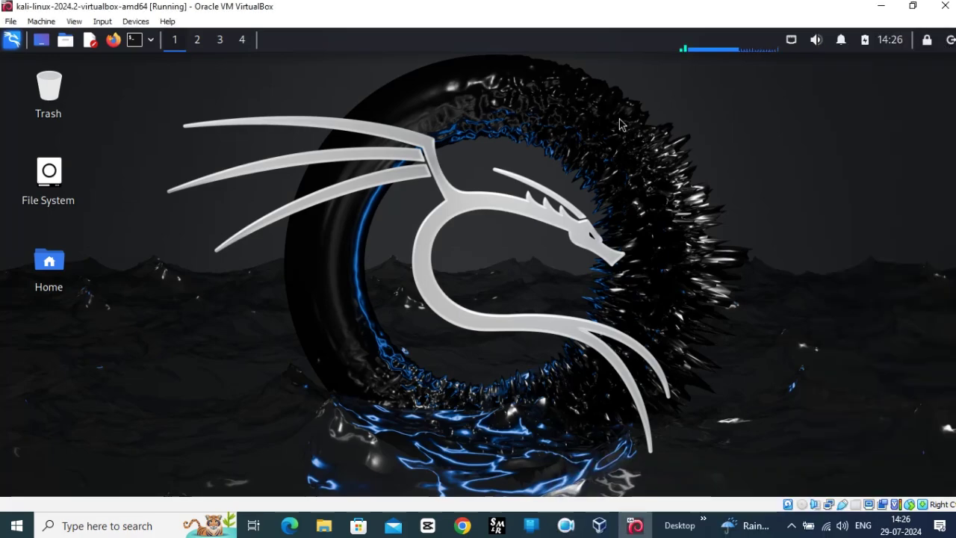
click(75, 21)
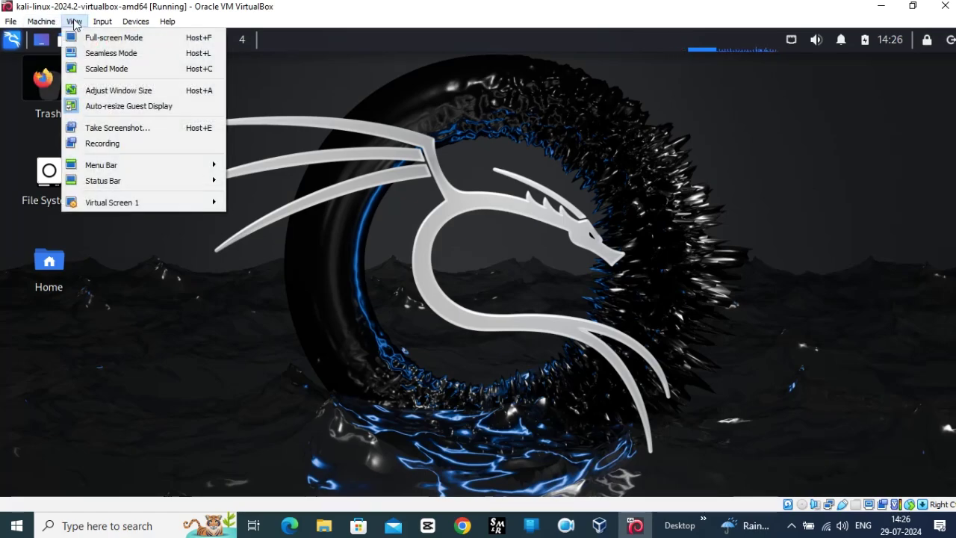
click(97, 35)
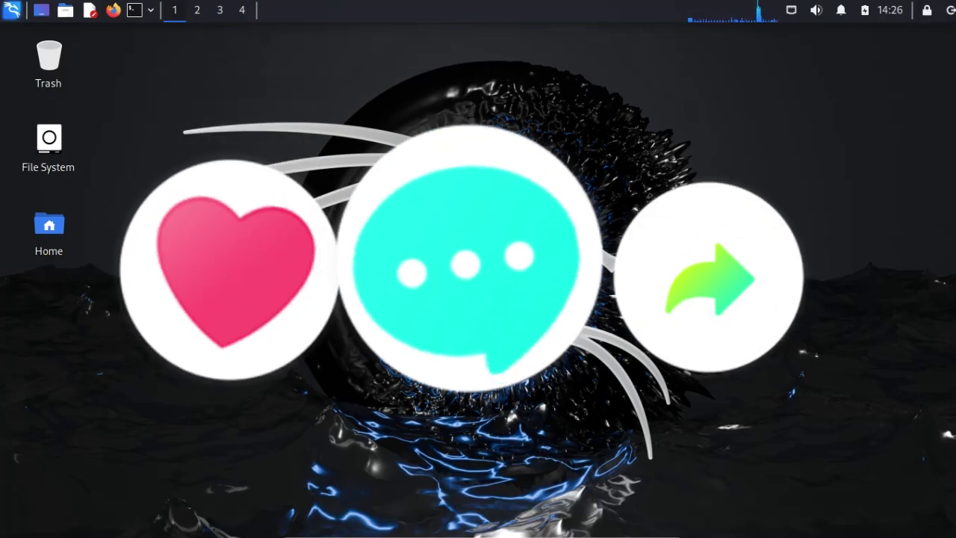
mouse_move(451, 516)
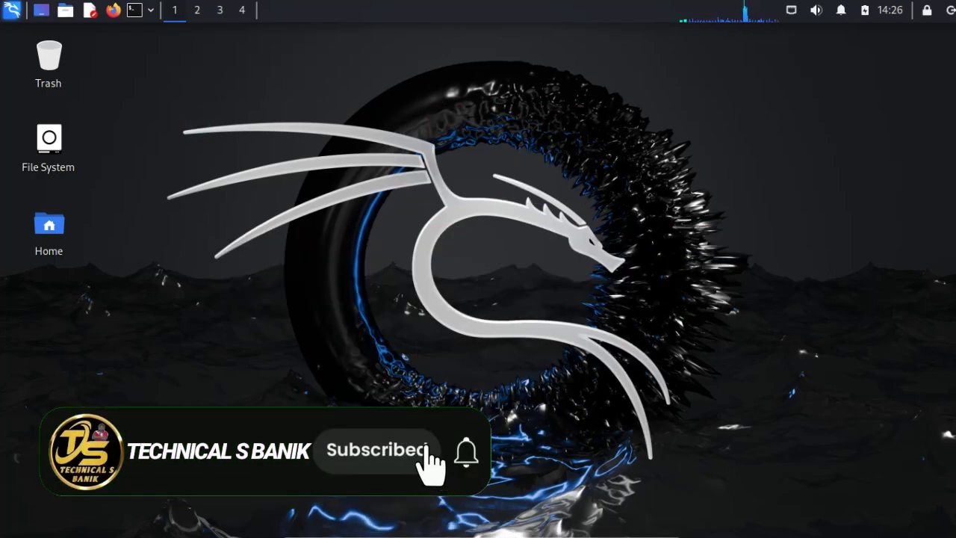
click(379, 531)
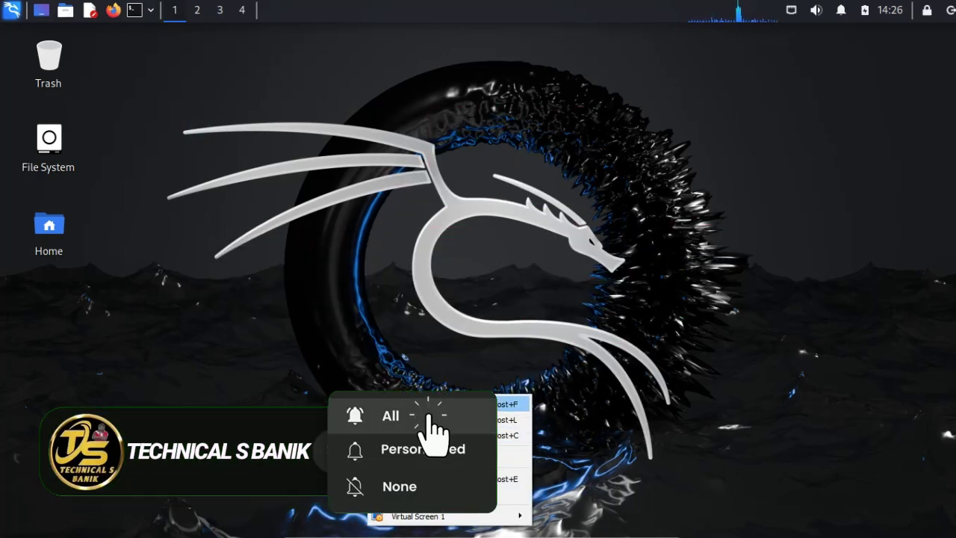
click(415, 403)
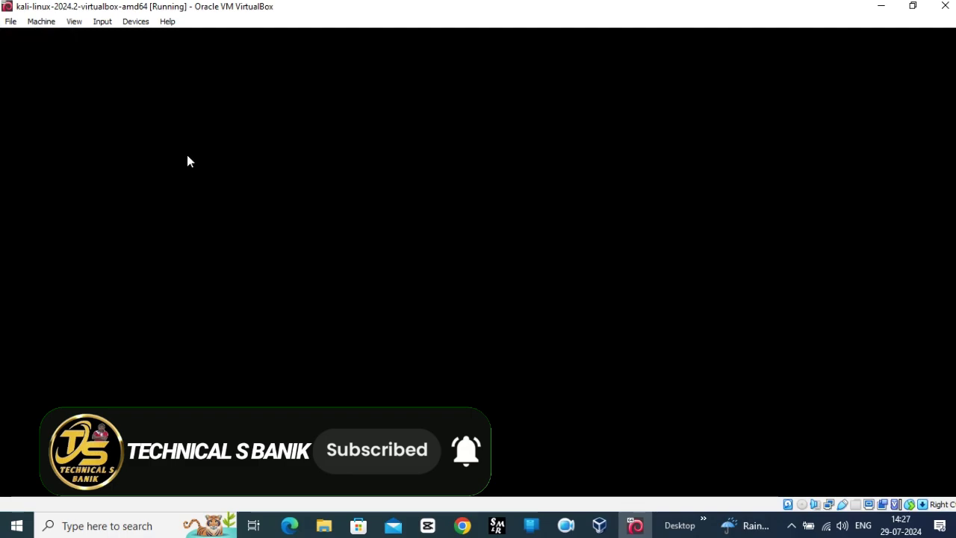